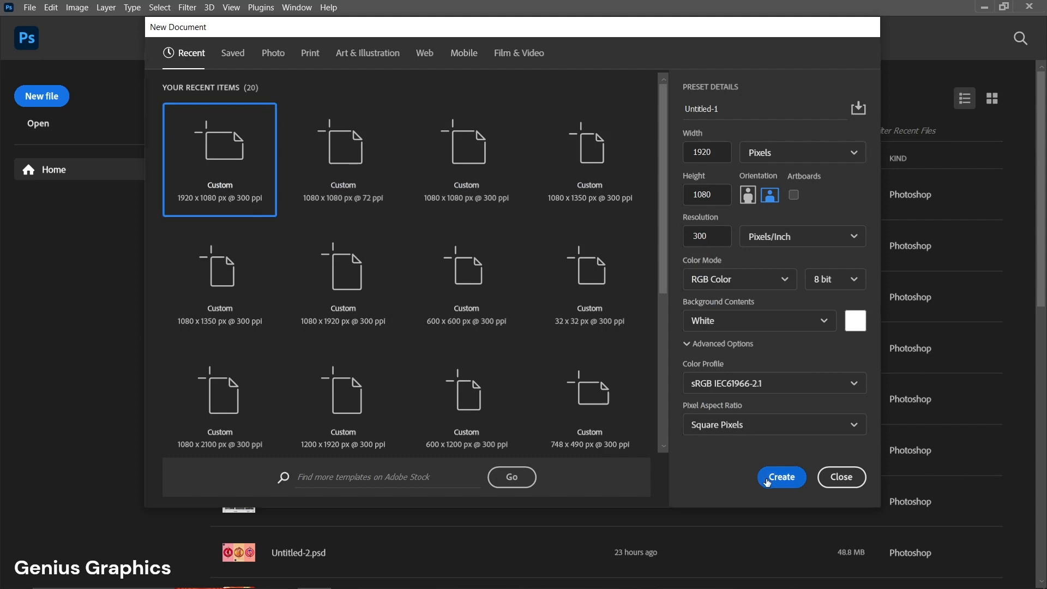
Create a 1920 x 1080 px document at 300 ppi and place the BACKGROUND image from the JPEG folder as an embedded file
click(769, 479)
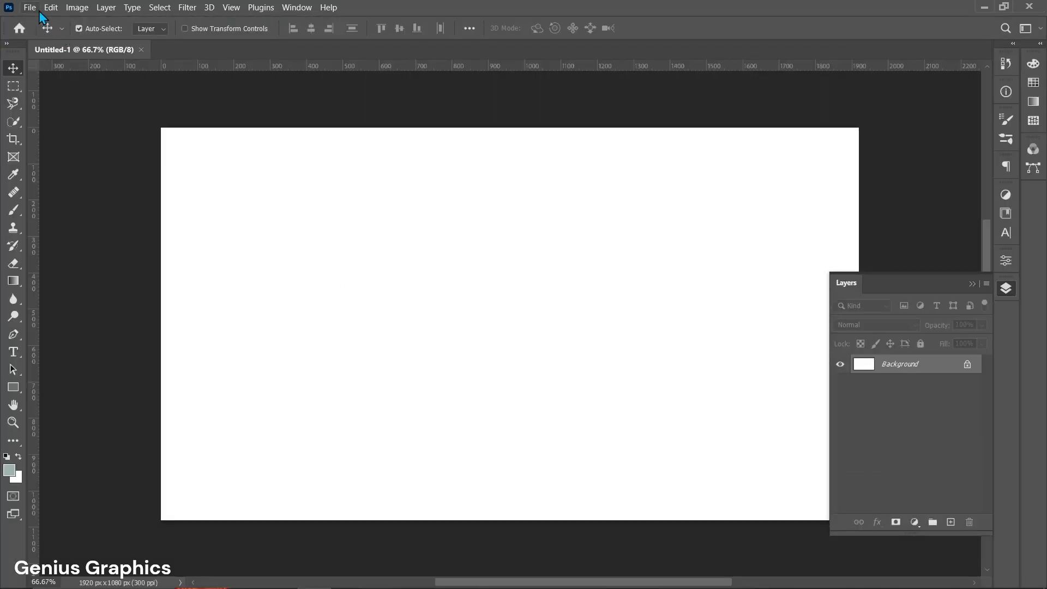
click(38, 11)
click(47, 251)
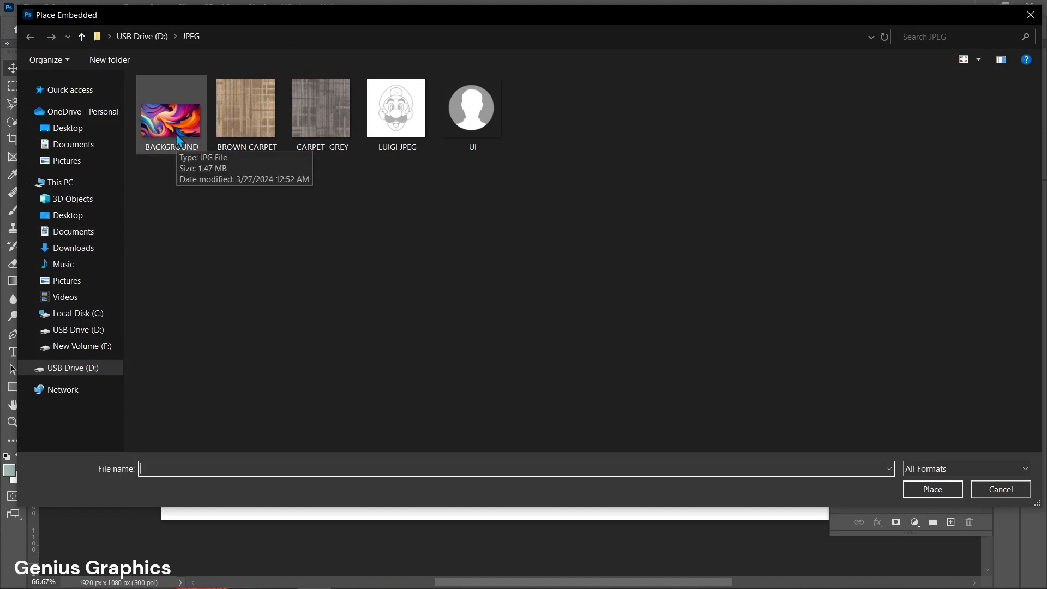
click(178, 140)
click(910, 490)
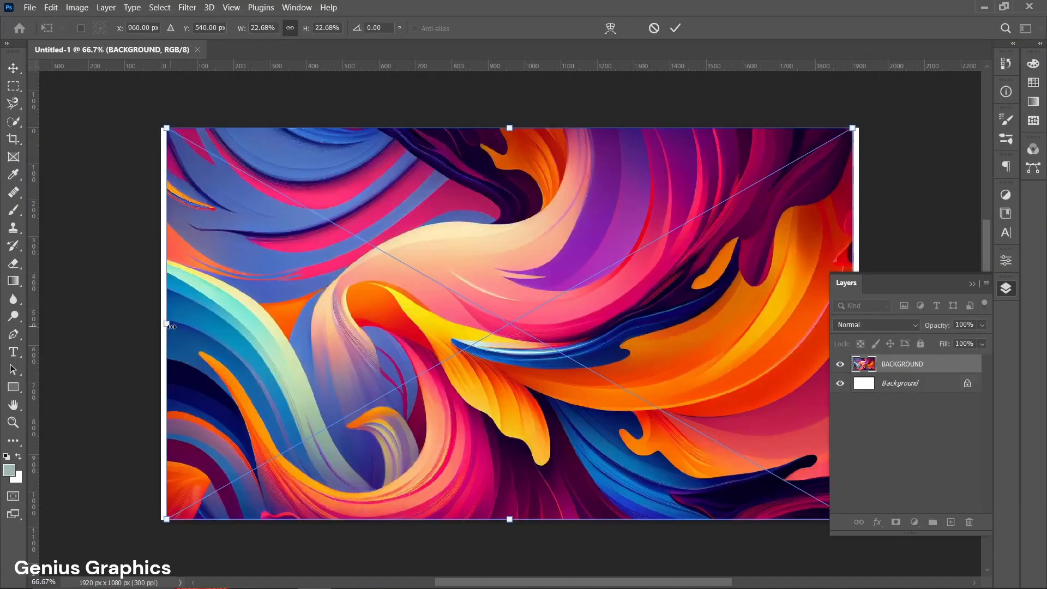
Enlarge the placed BACKGROUND image proportionally to about 23% to fill the canvas, and duplicate its layer
drag(170, 326, 164, 326)
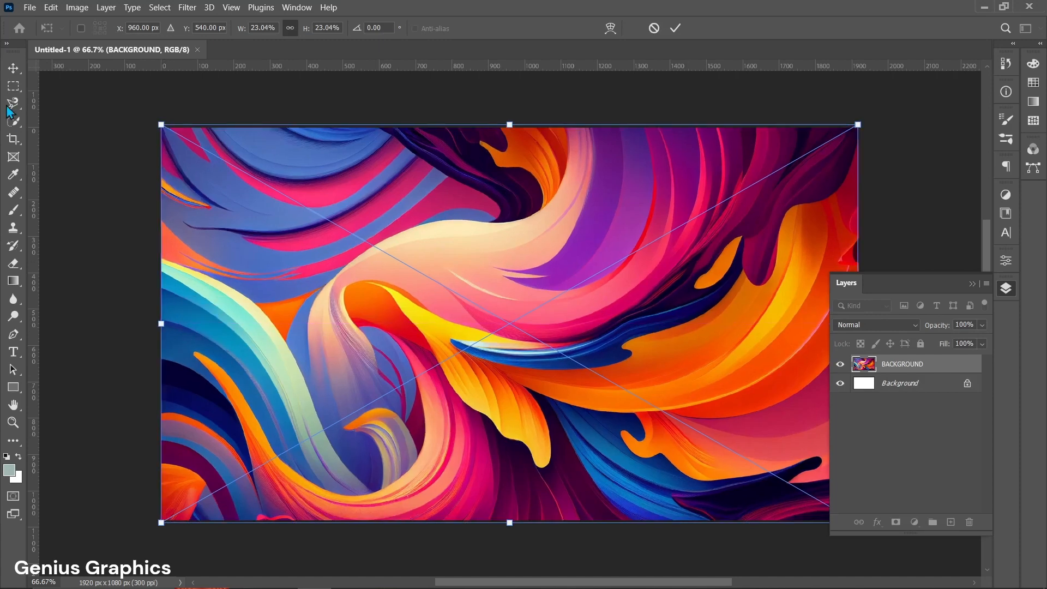
click(10, 71)
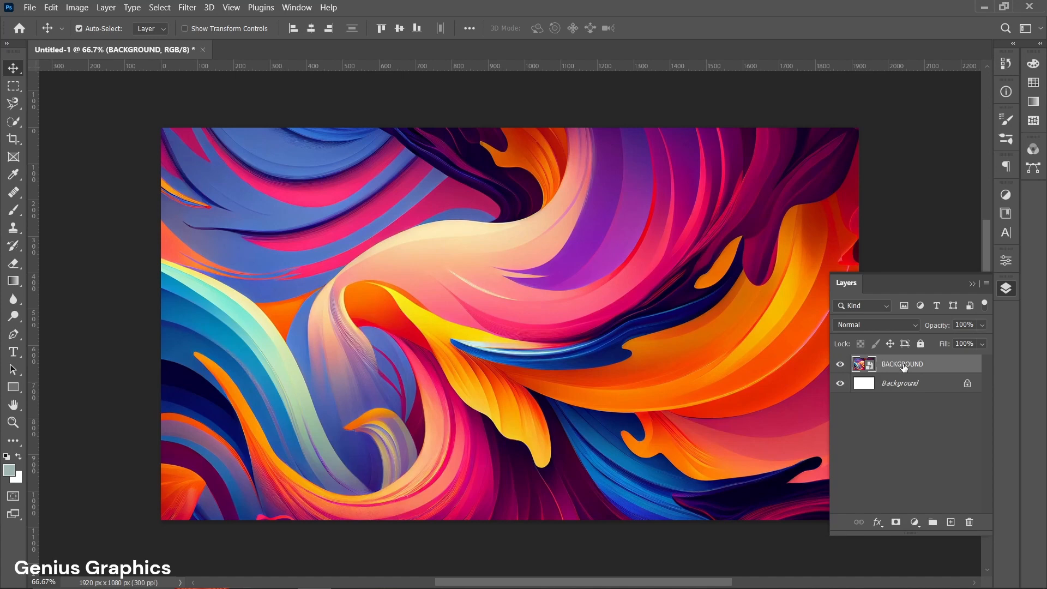
drag(903, 368, 954, 524)
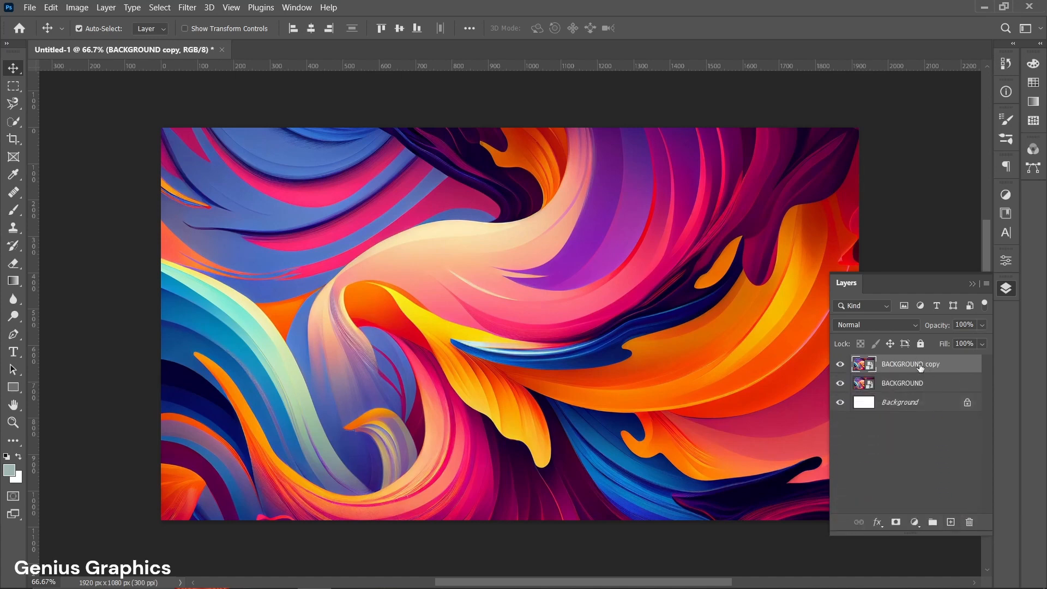
Apply the Filter Gallery's Glass effect to the BACKGROUND copy with distortion 5, smoothness 3, Frosted texture and 100% scaling
click(187, 7)
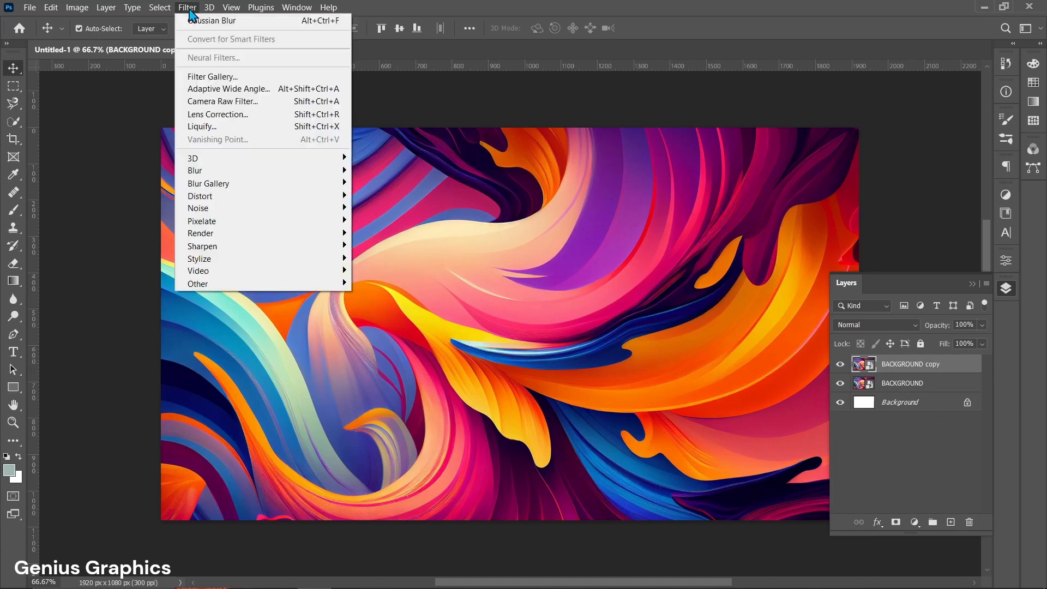
click(212, 76)
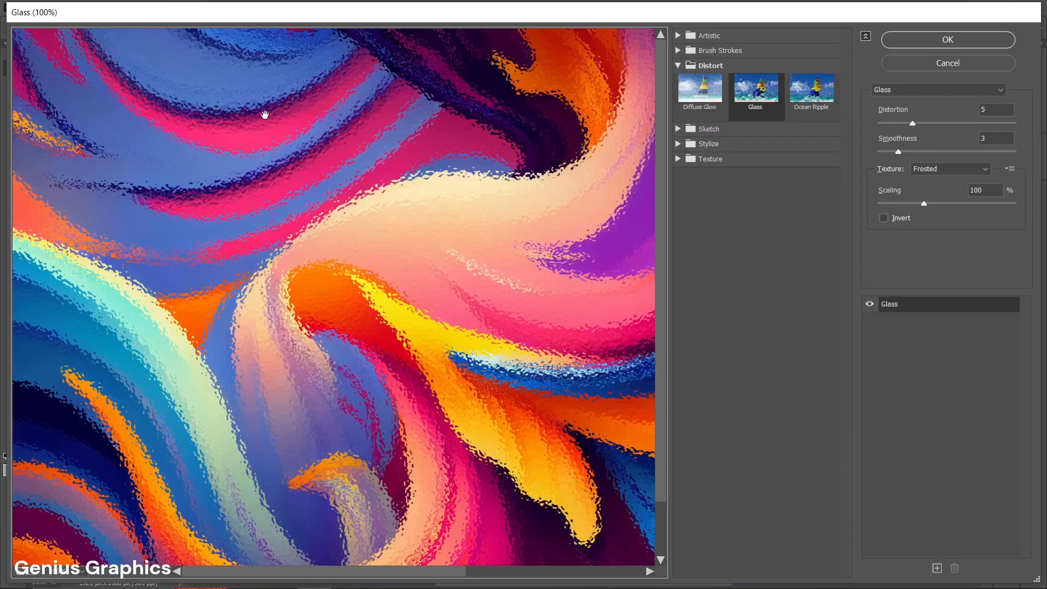
click(701, 90)
click(762, 106)
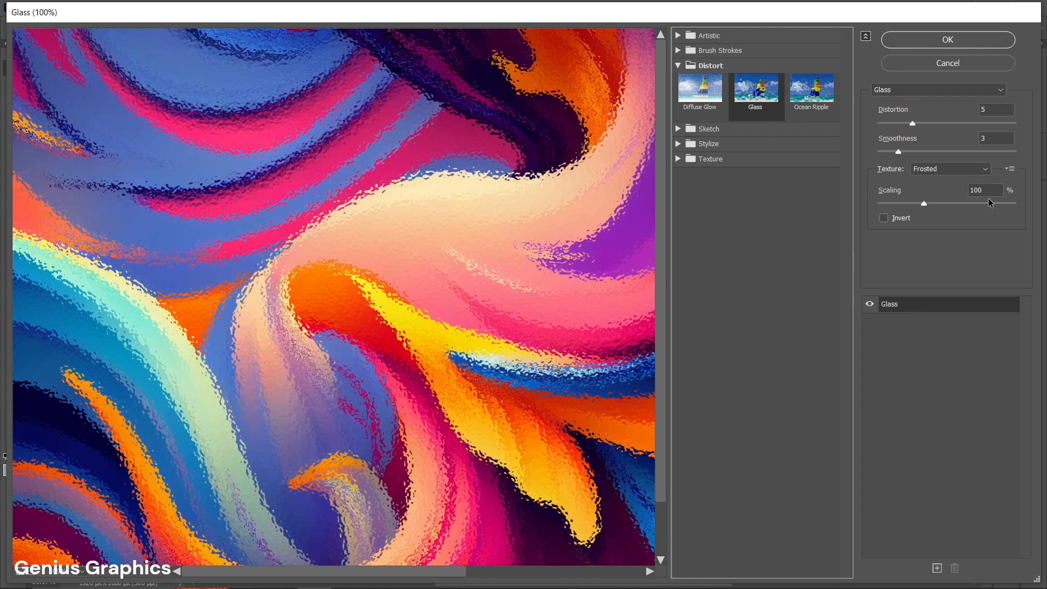
click(949, 39)
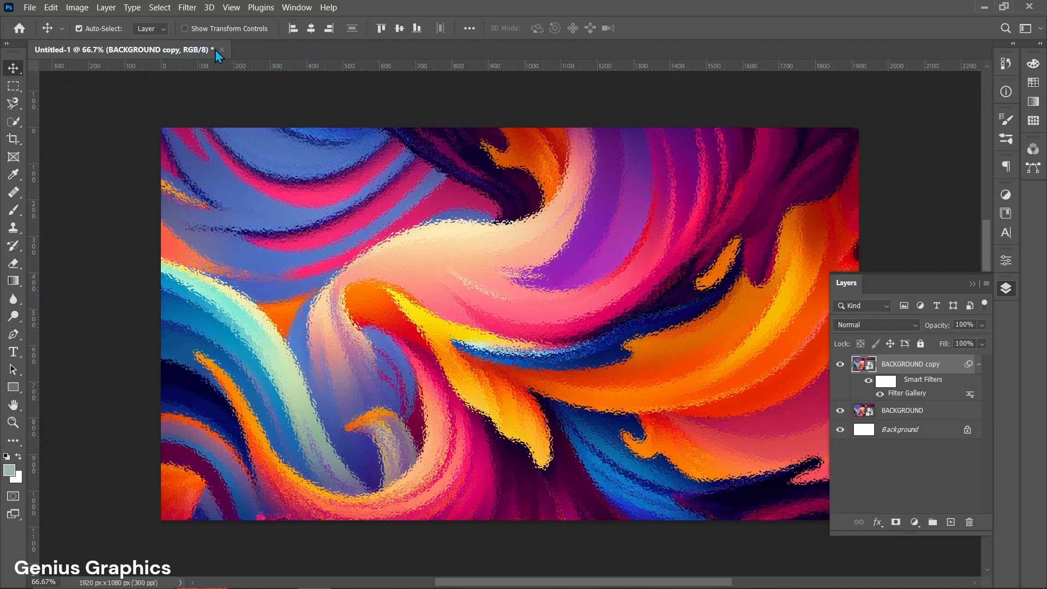
Add a Gaussian Blur with a 16 px radius to the BACKGROUND copy layer
click(187, 7)
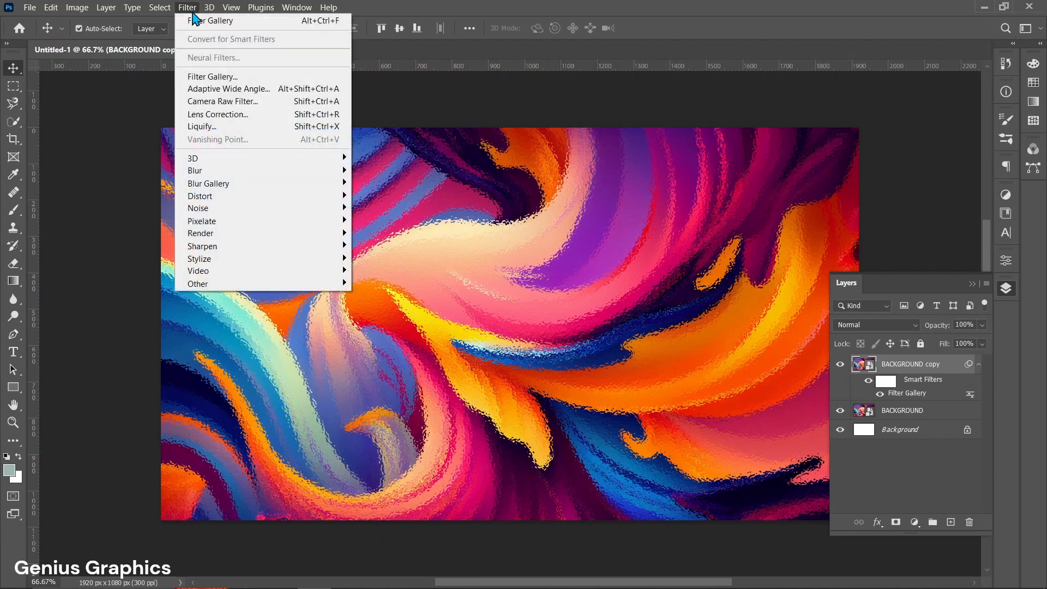
mouse_move(192, 170)
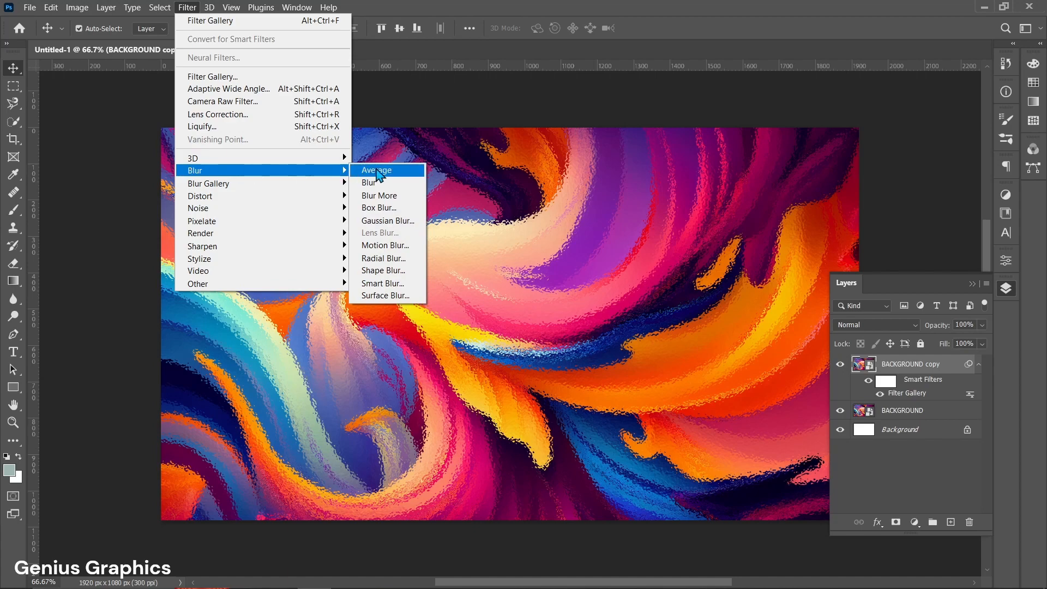
click(375, 224)
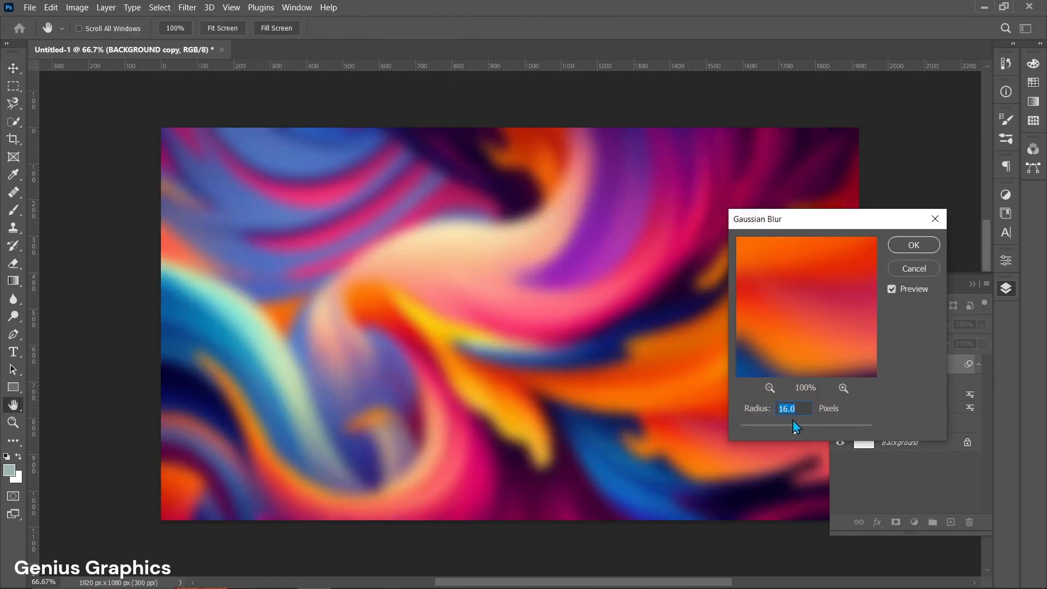
click(914, 245)
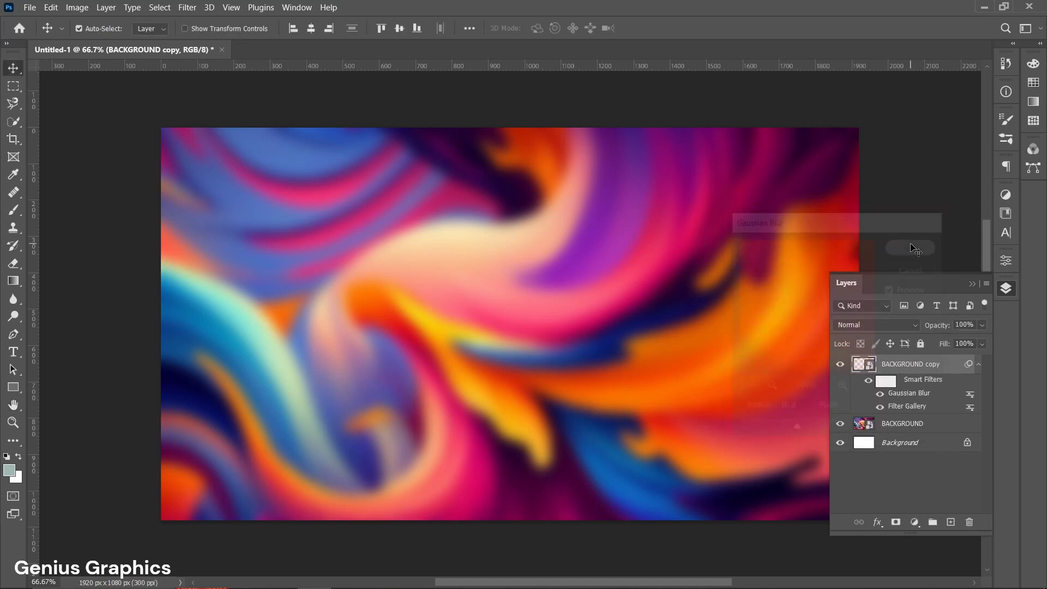
Hide the BACKGROUND copy layer and draw a rectangle shape of about 680 x 863 px above the BACKGROUND layer, near the canvas centre
click(840, 365)
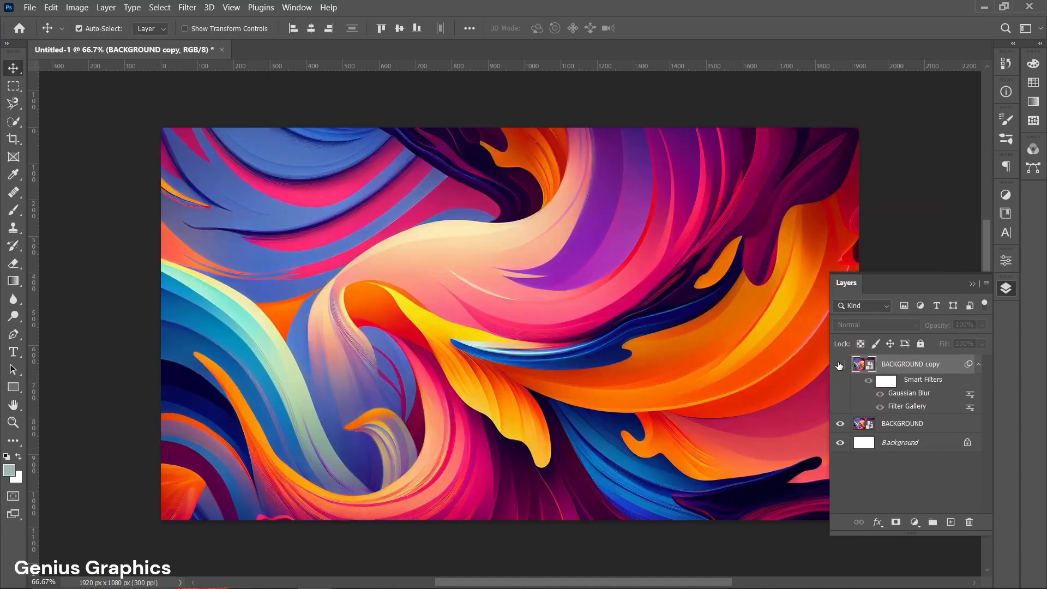
click(899, 428)
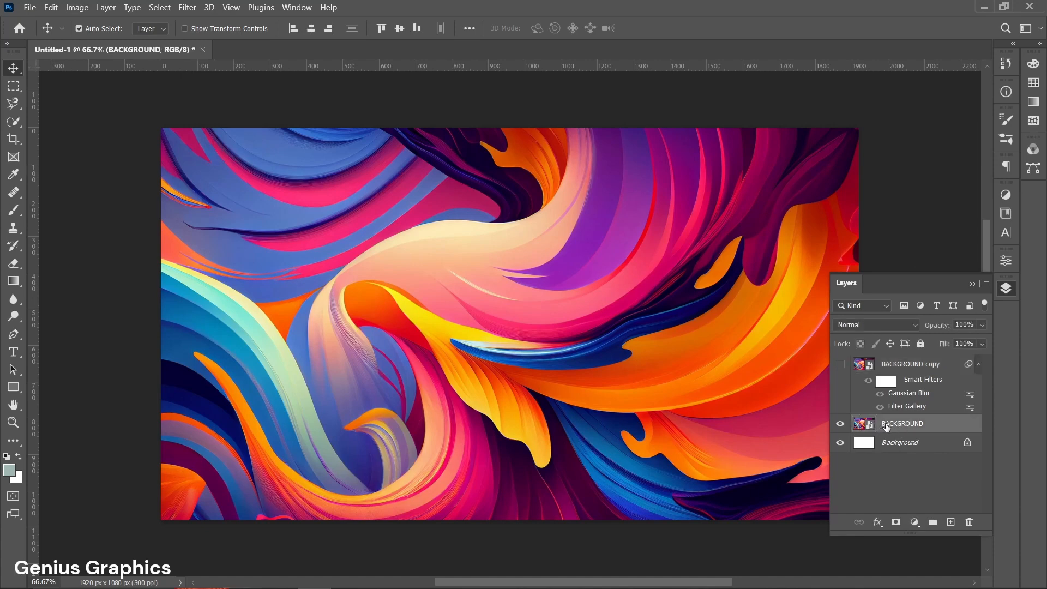
click(17, 388)
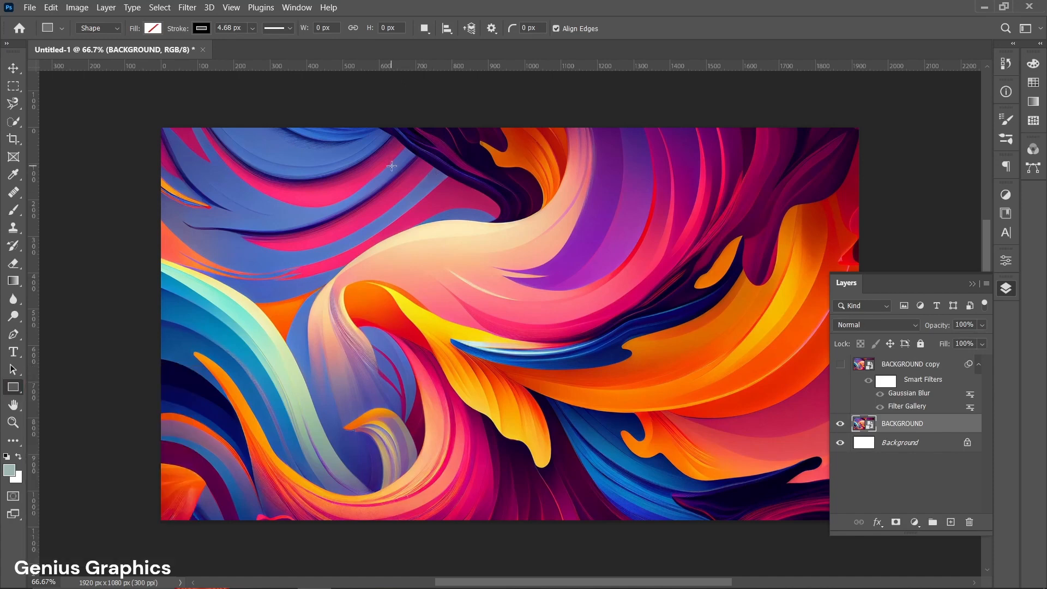
drag(391, 165, 638, 480)
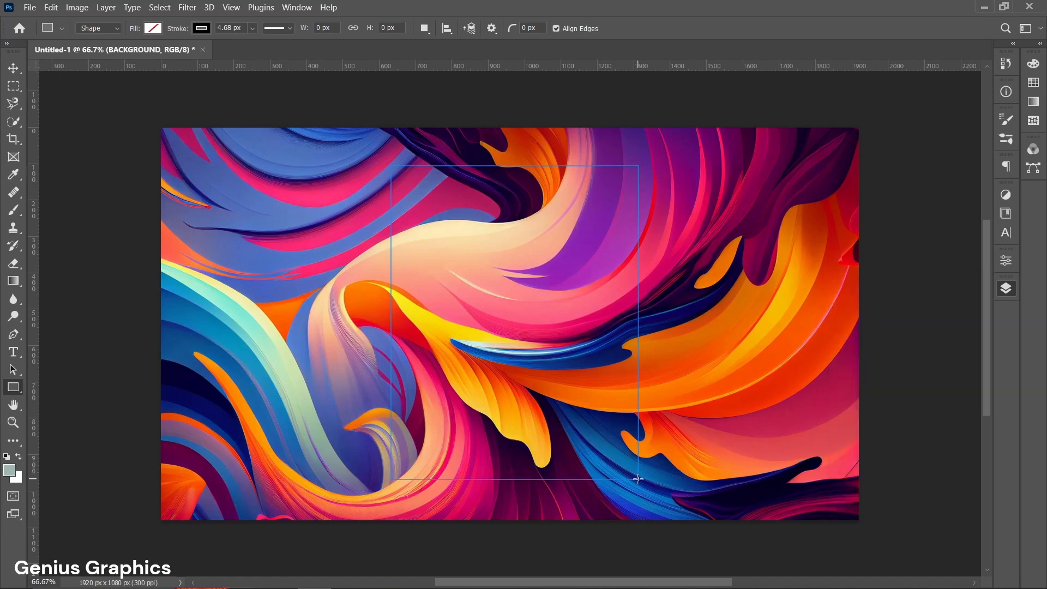
Fill the rectangle with black (000000) and remove its stroke
click(154, 28)
click(237, 55)
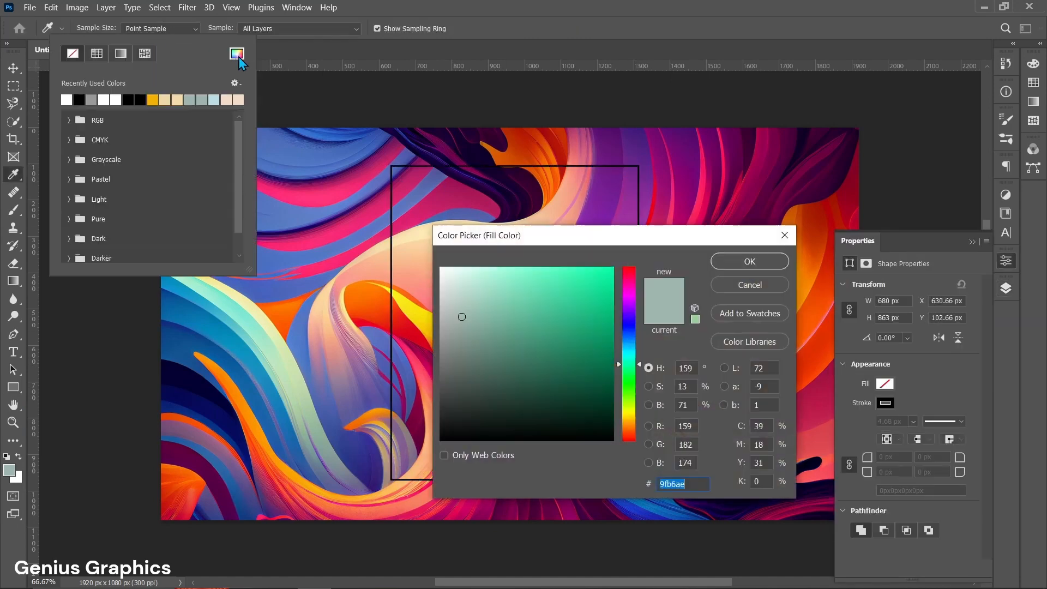
click(423, 474)
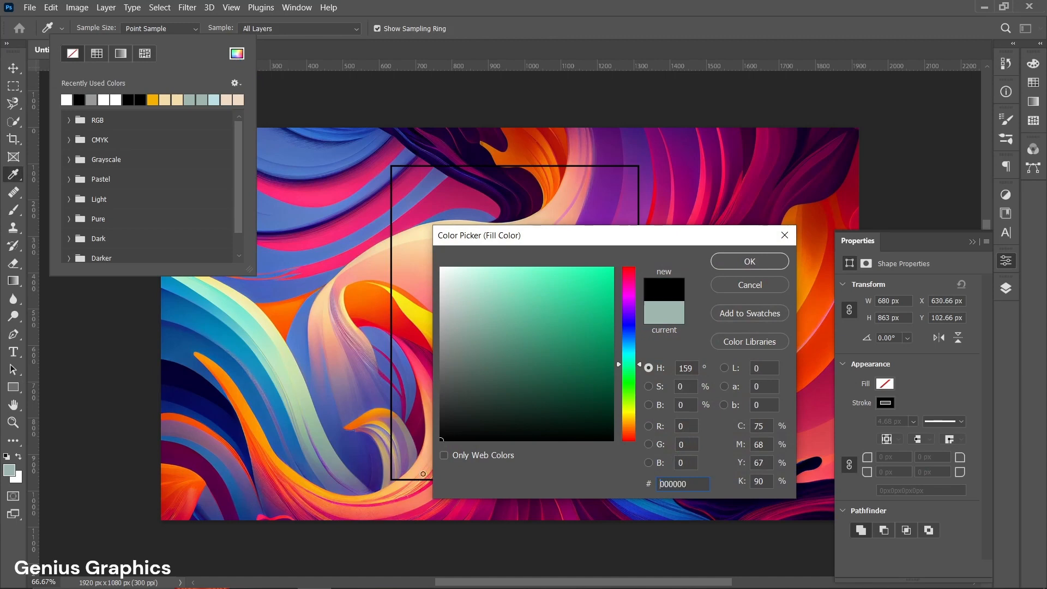
click(739, 263)
click(204, 28)
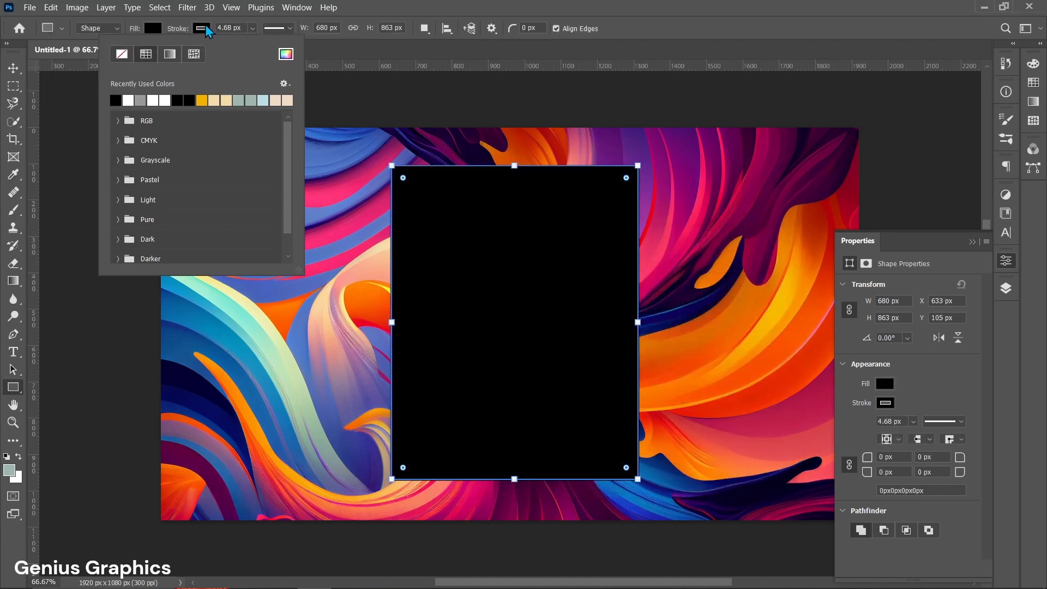
click(121, 54)
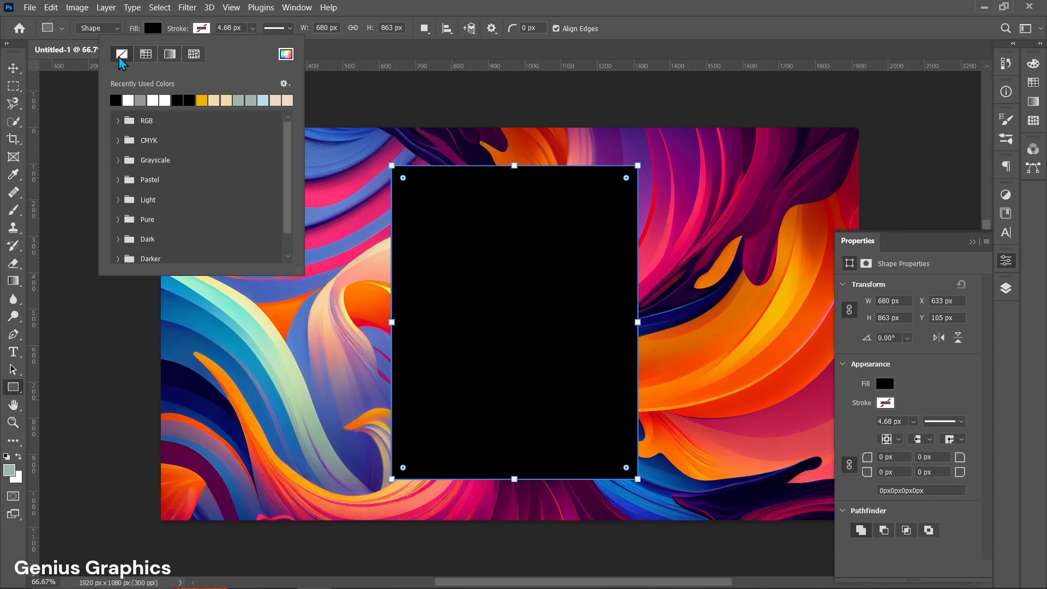
click(207, 29)
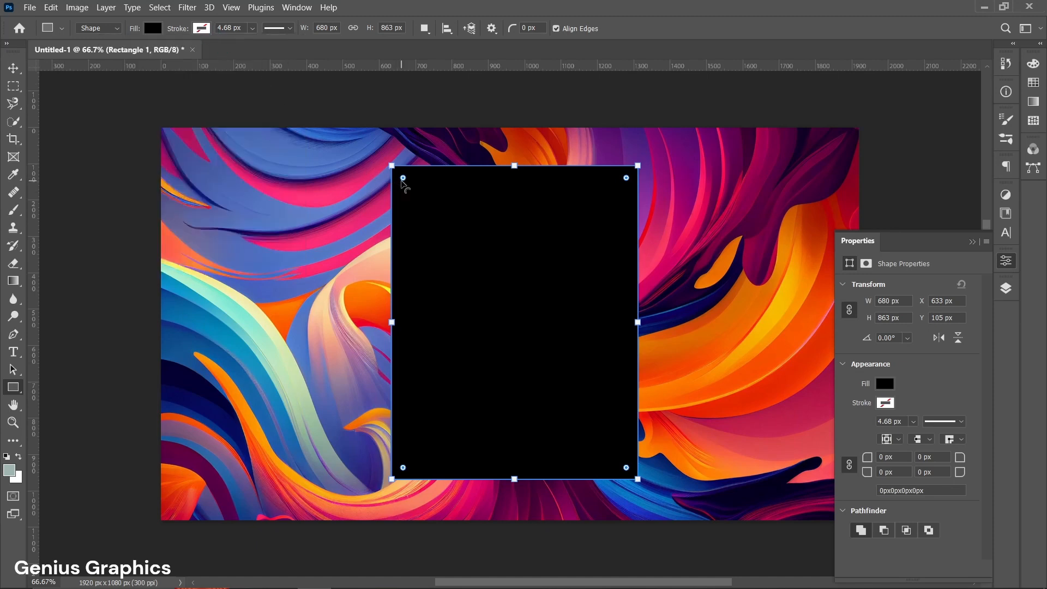
Round all four corners of the rectangle to a radius of about 92 px
drag(403, 178, 423, 205)
click(422, 206)
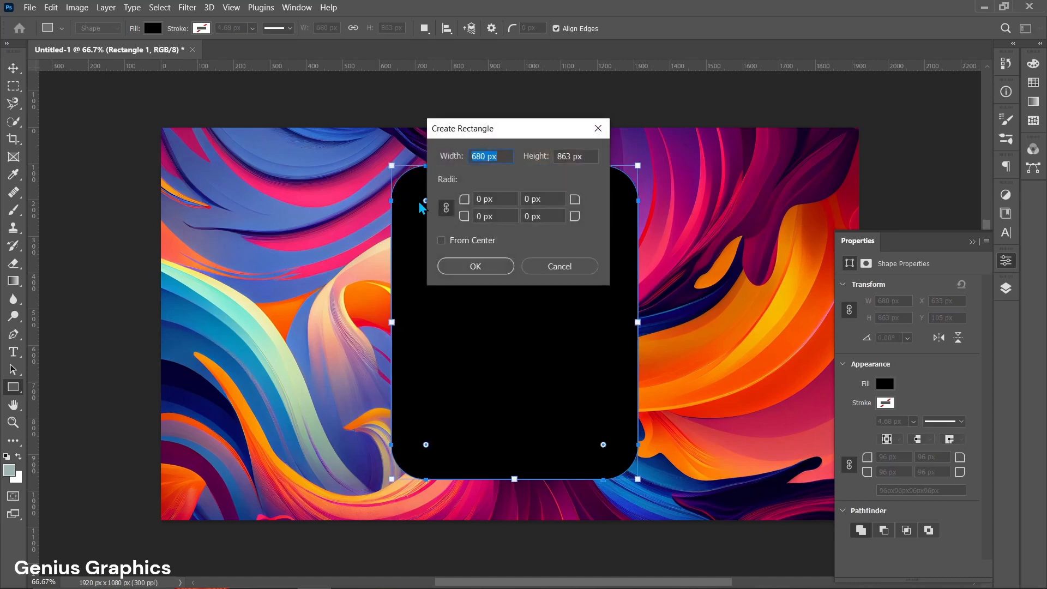
click(566, 270)
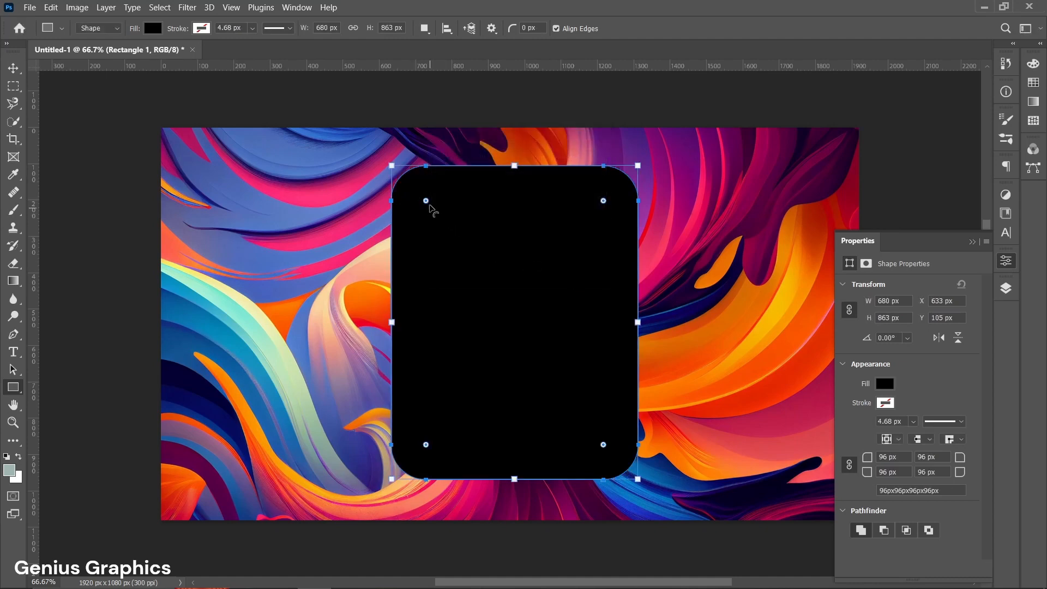
drag(427, 202, 424, 202)
click(14, 68)
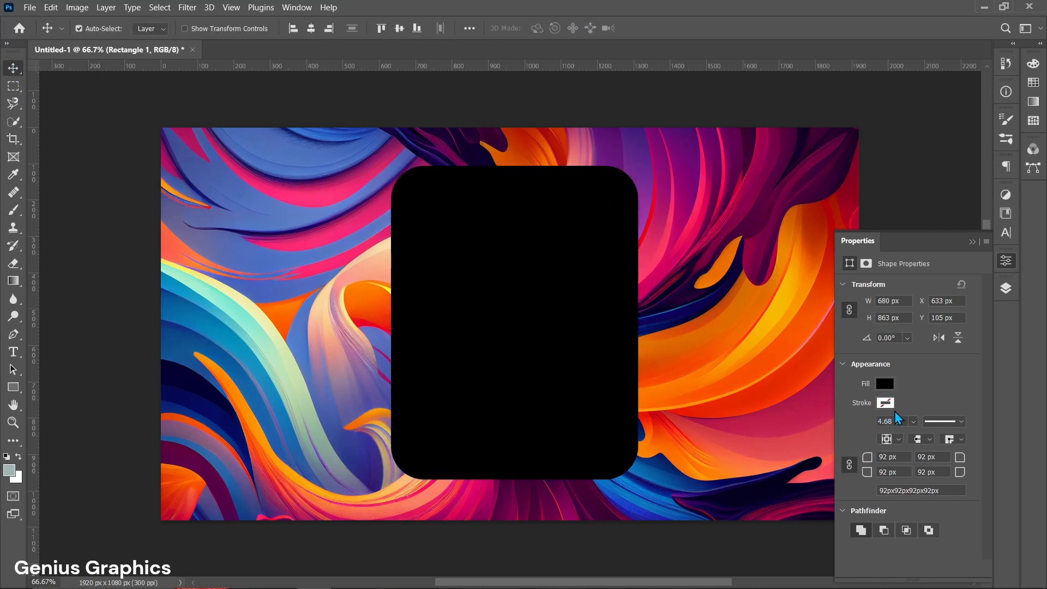
Show the BACKGROUND copy layer again and clip it to the rectangle layer
click(971, 243)
click(1006, 290)
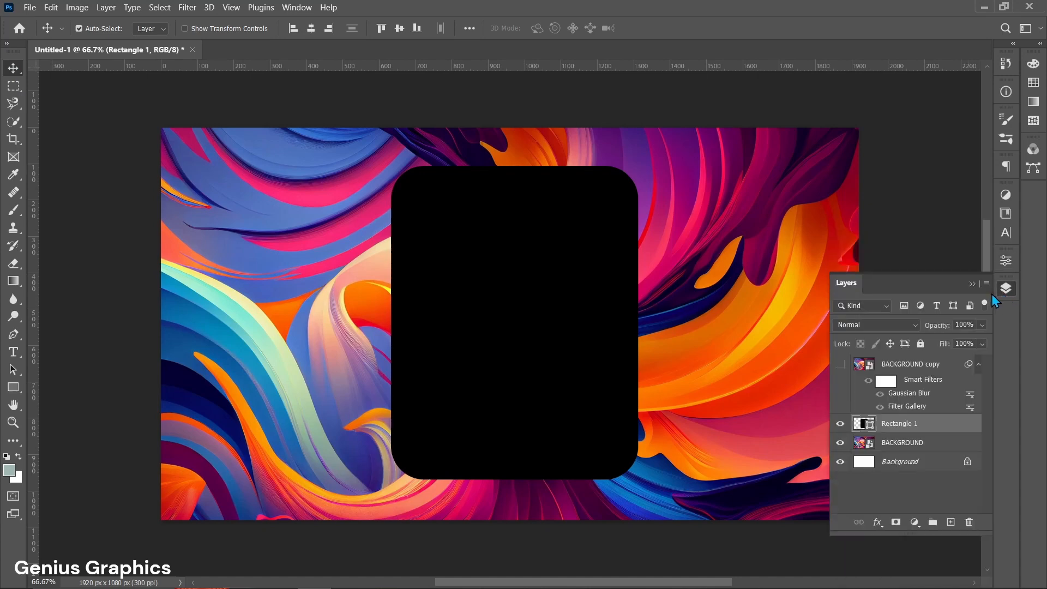
click(840, 364)
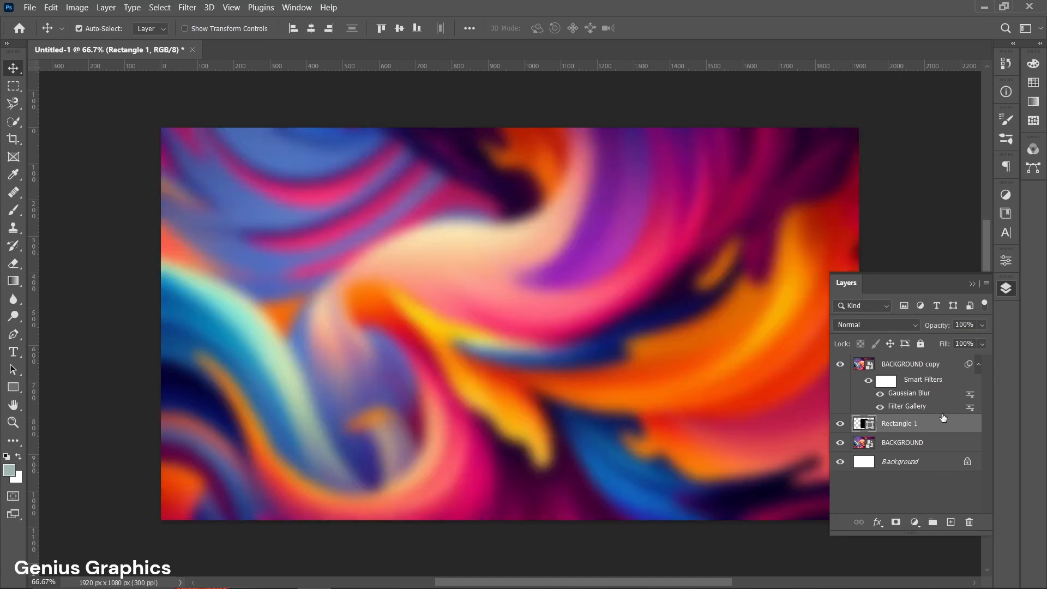
drag(943, 417, 938, 409)
alt+click(938, 412)
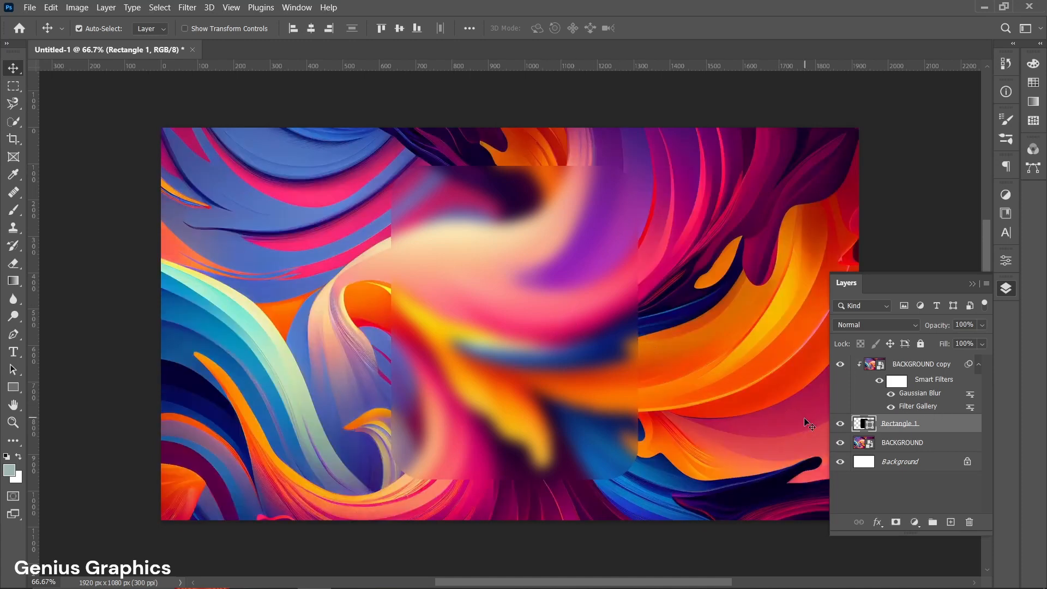
Move the rectangle horizontally to the left part of the canvas, centred at about X 397 px, Y 540 px
key(ctrl+t)
drag(529, 322, 315, 323)
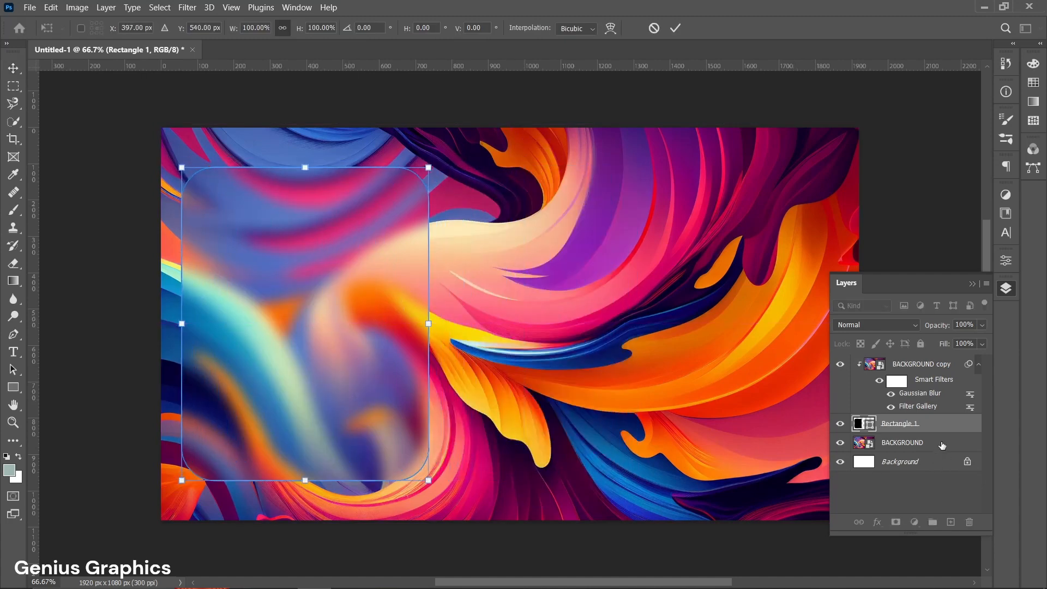
key(Return)
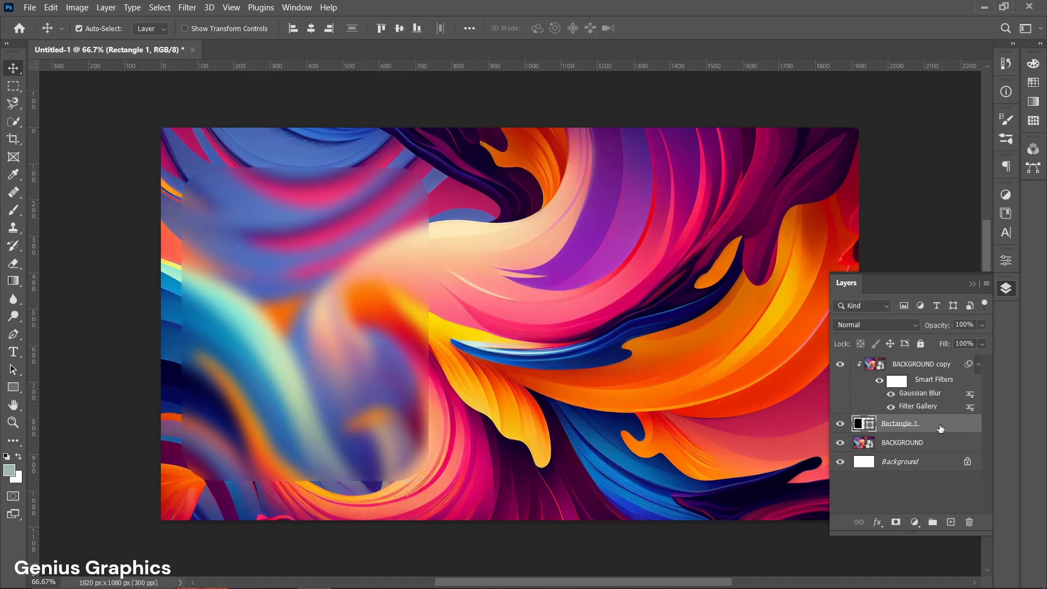
Enable Bevel & Emboss in the rectangle's layer style and set its shading angle to 130°
double_click(941, 428)
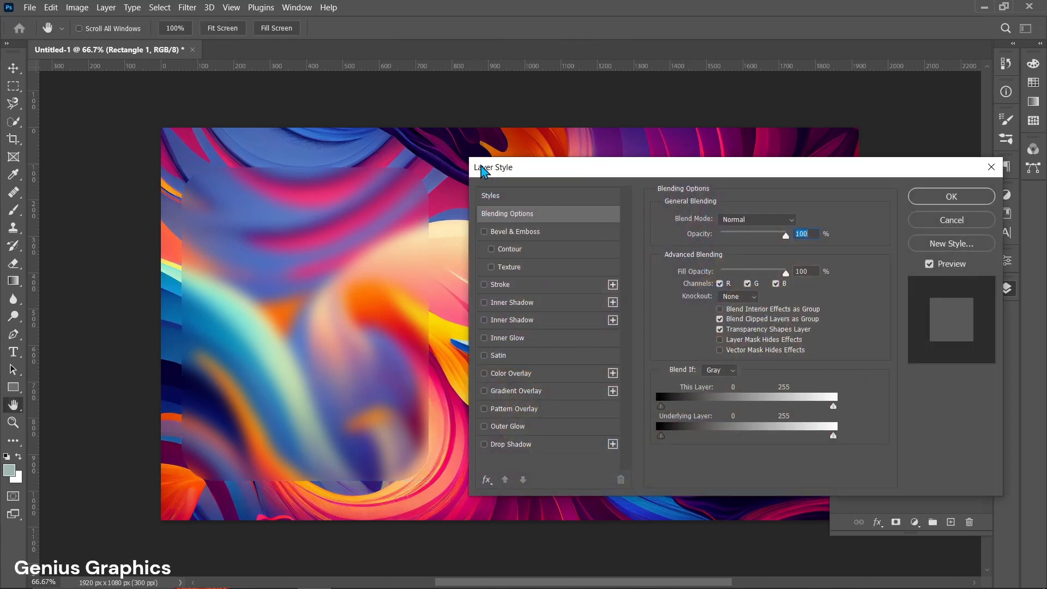
click(484, 231)
click(533, 235)
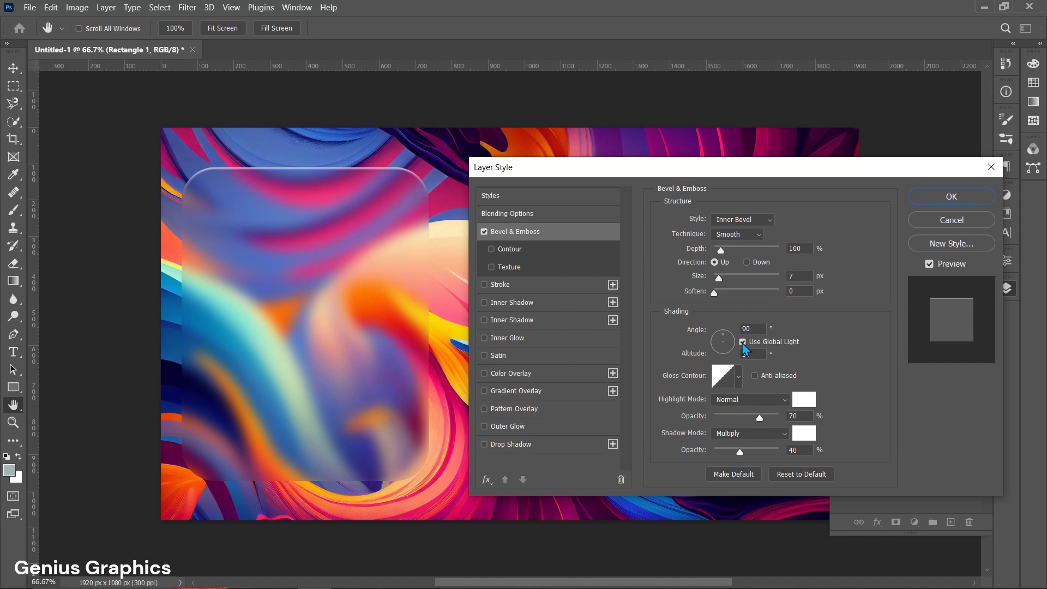
click(749, 329)
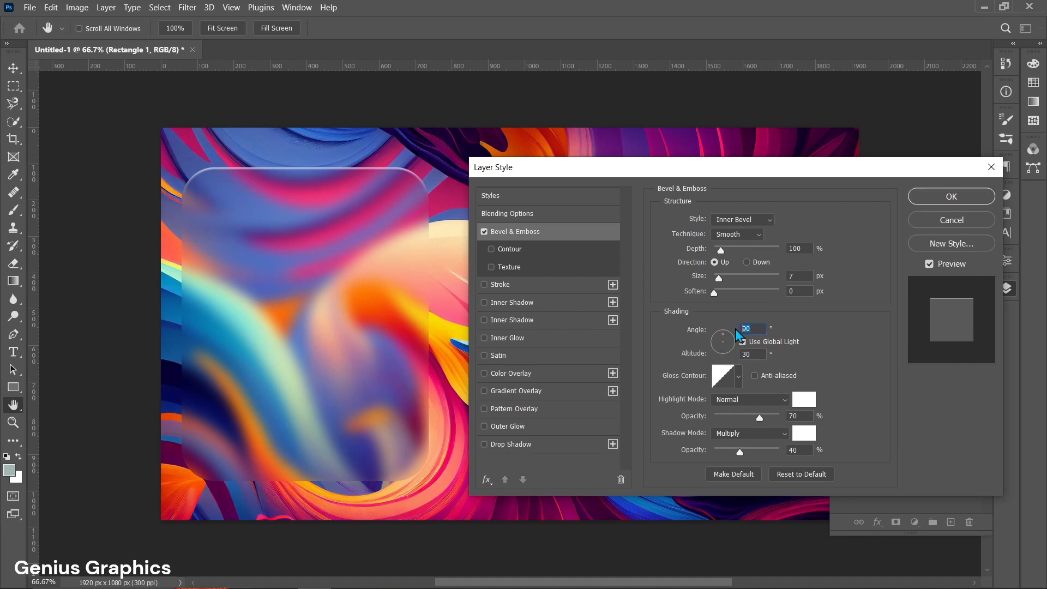
text(130)
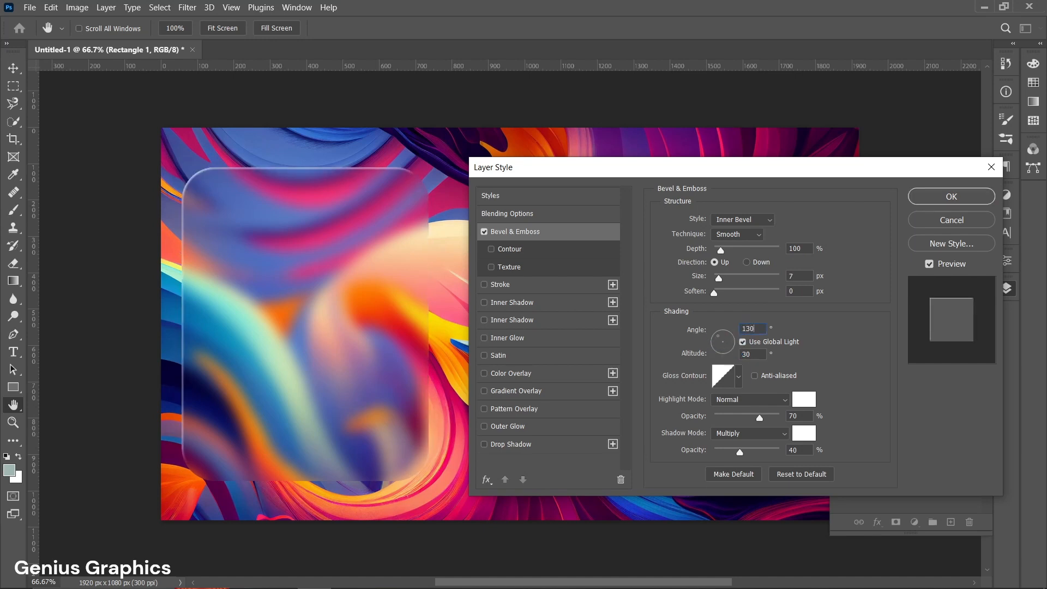
Check the gloss contour presets available for the Bevel & Emboss shading
click(812, 343)
click(739, 378)
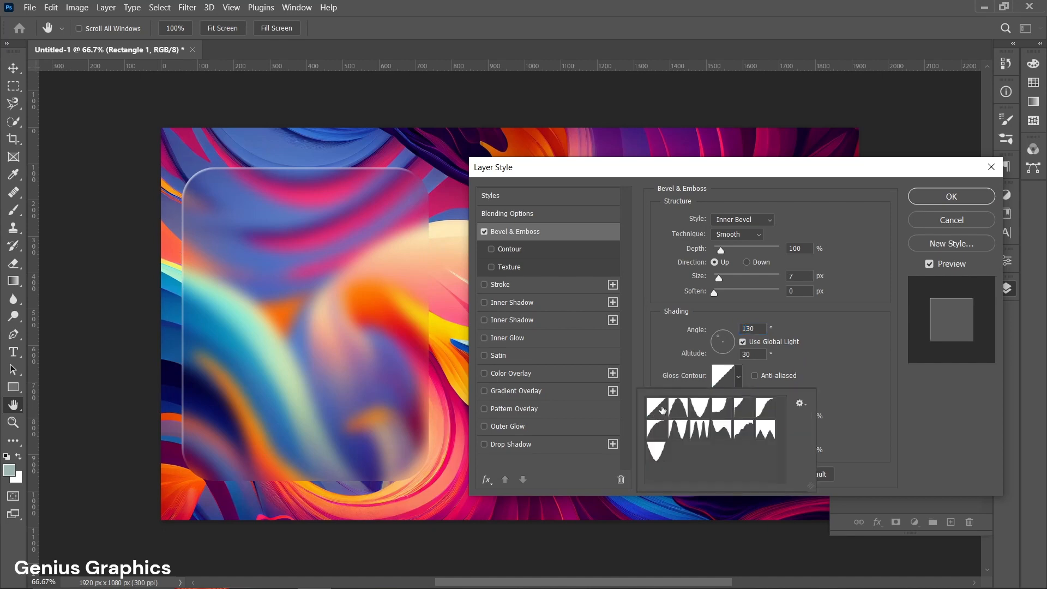
click(849, 391)
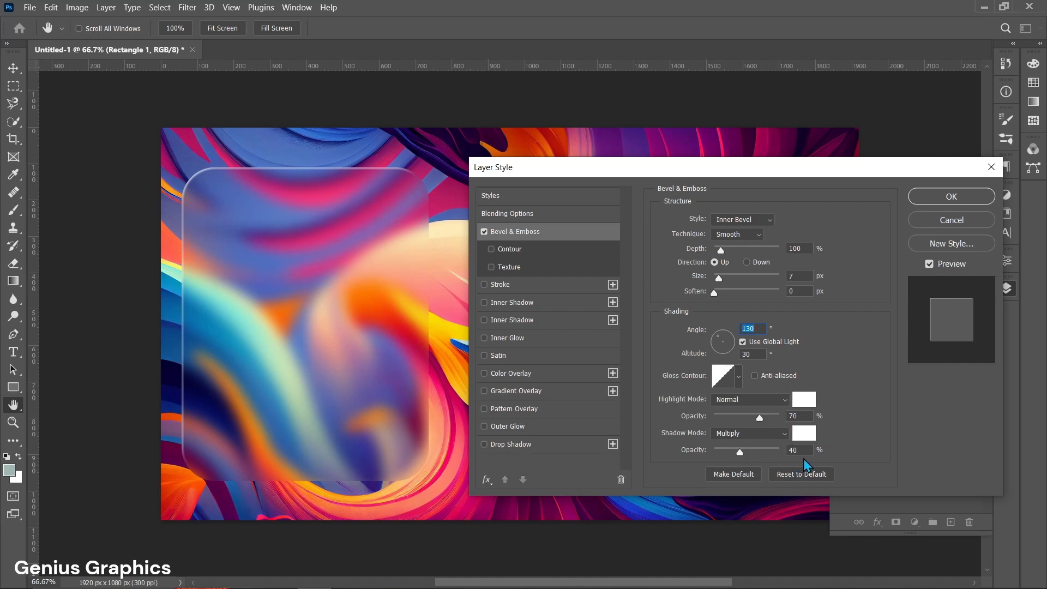
Enable Inner Glow in the rectangle's layer style with the Overlay blend mode
click(486, 341)
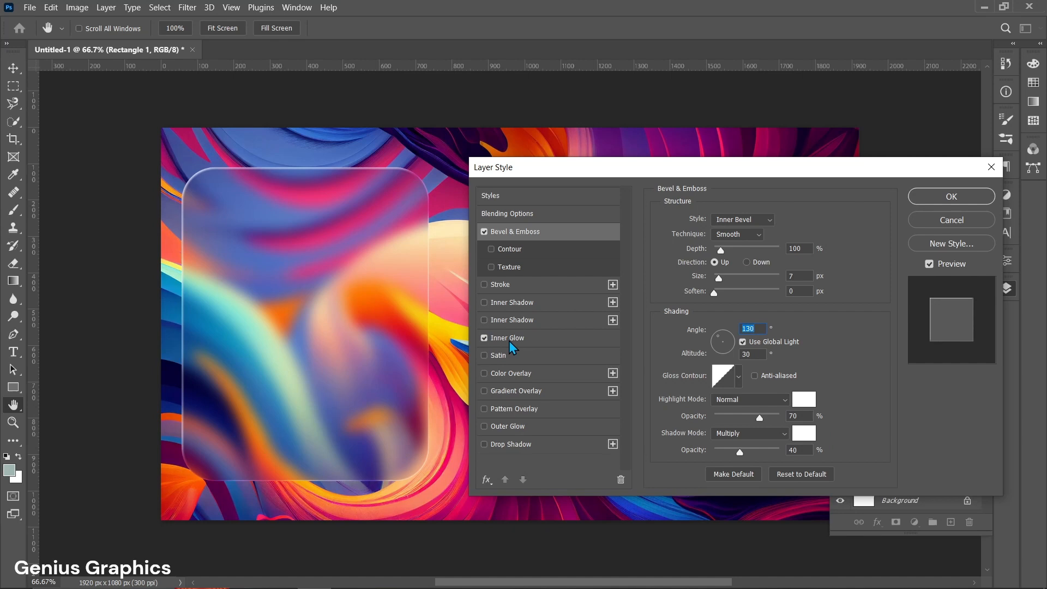
click(510, 342)
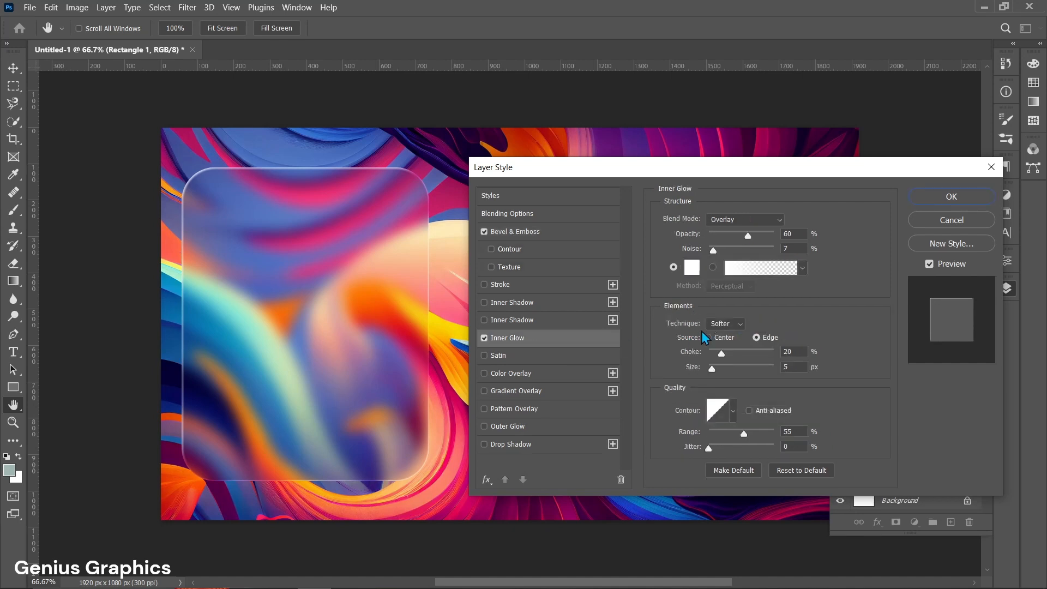
click(770, 224)
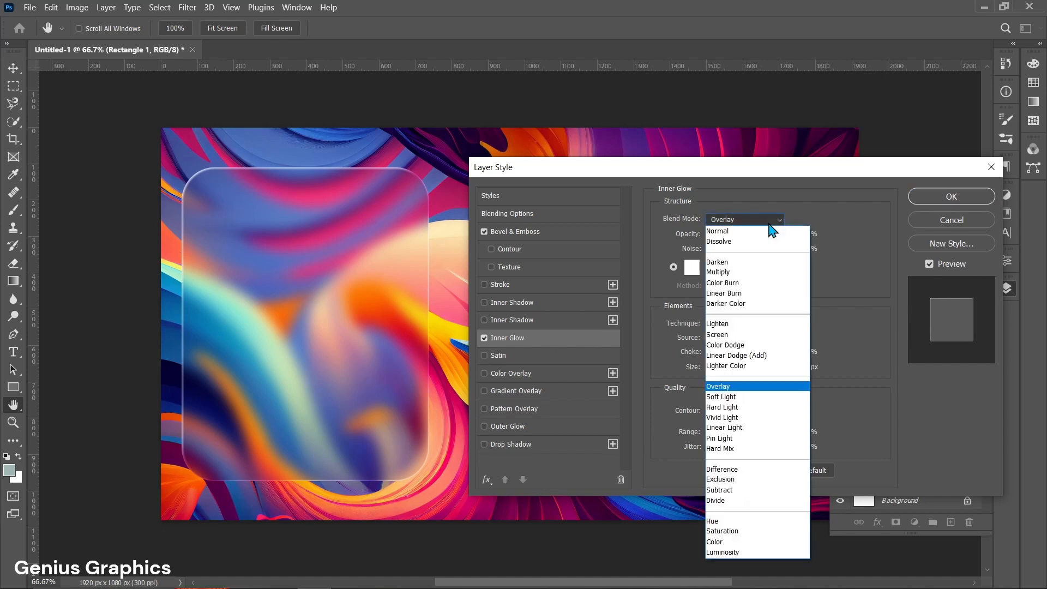
click(716, 388)
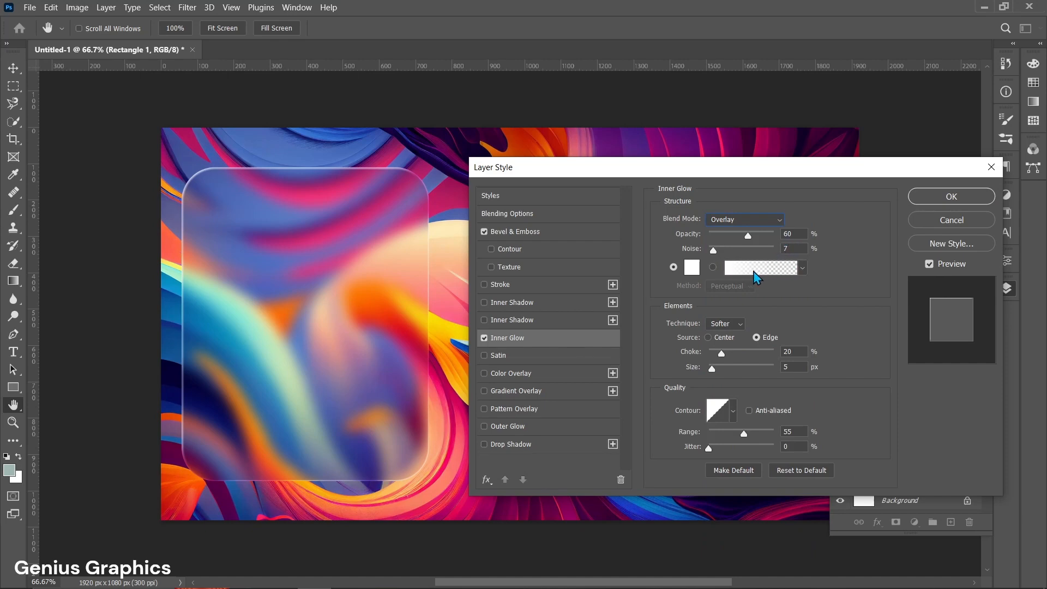
Switch the inner glow to the white-to-transparent gradient, with both colour stops set to ffffff
click(756, 273)
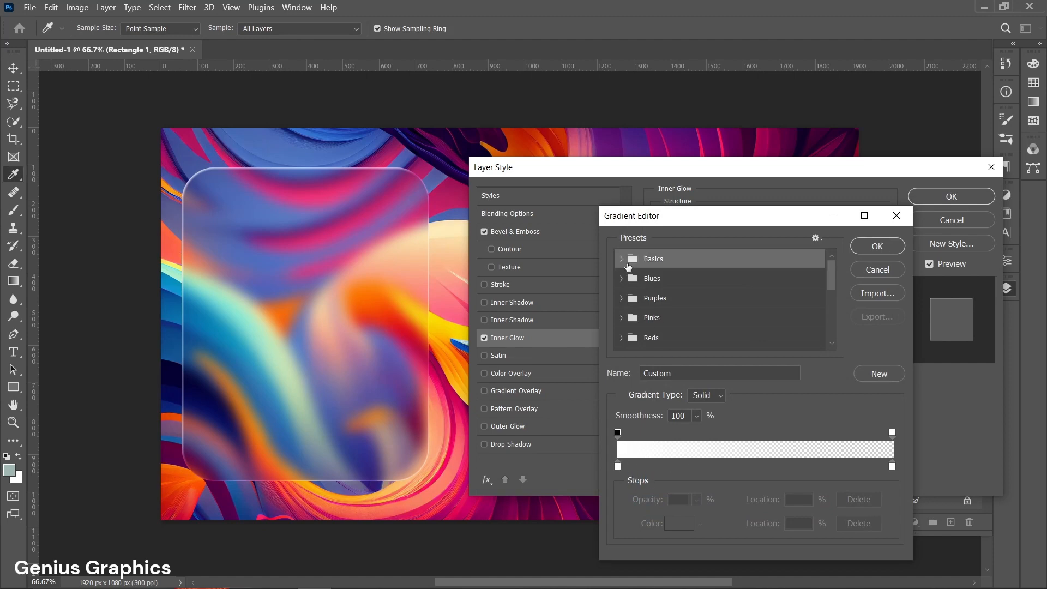
click(621, 258)
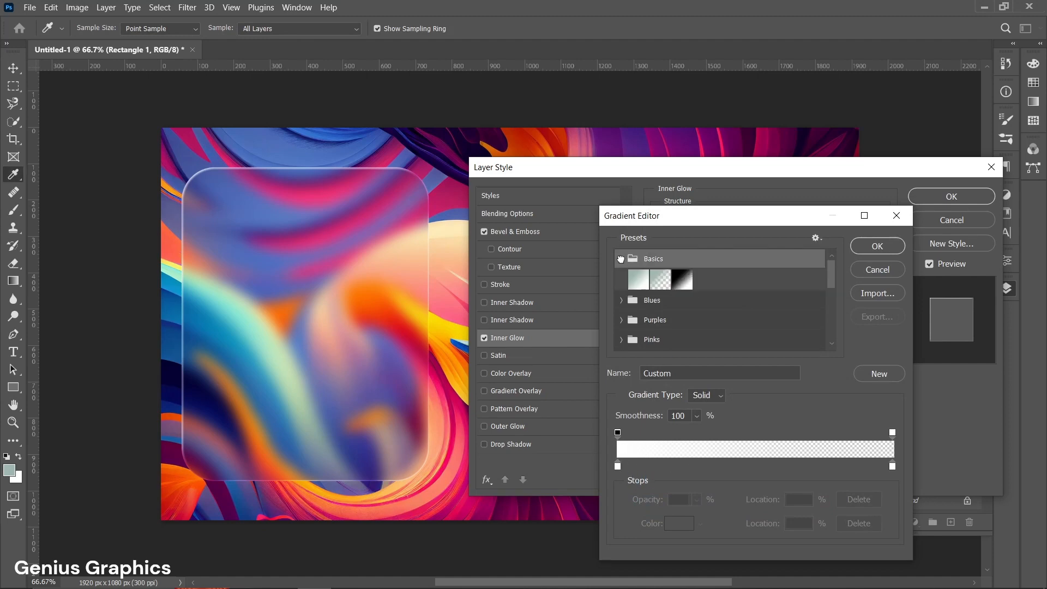
click(621, 258)
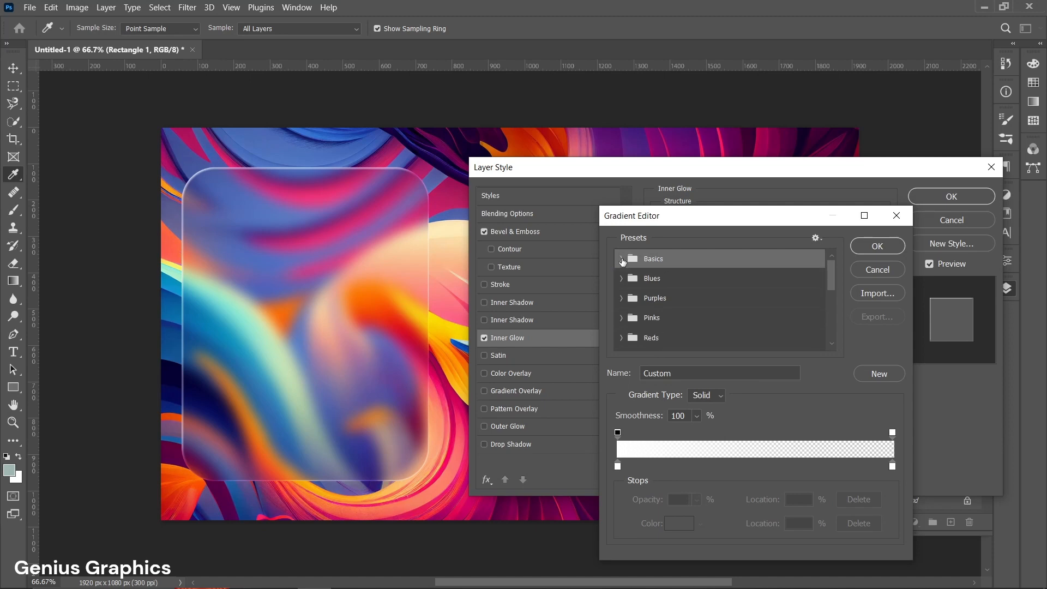
click(618, 467)
double_click(618, 467)
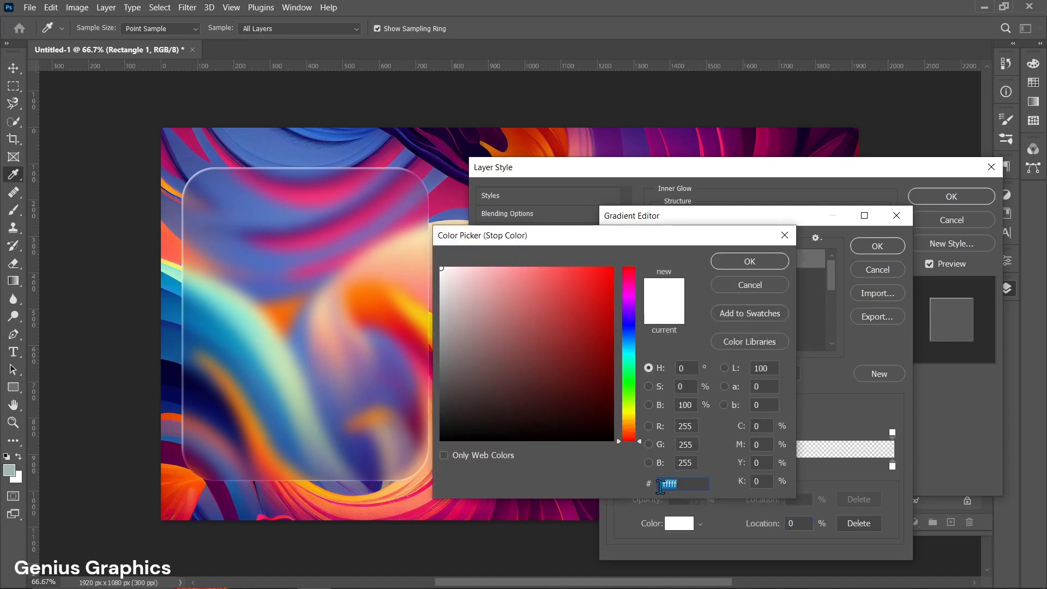
click(744, 262)
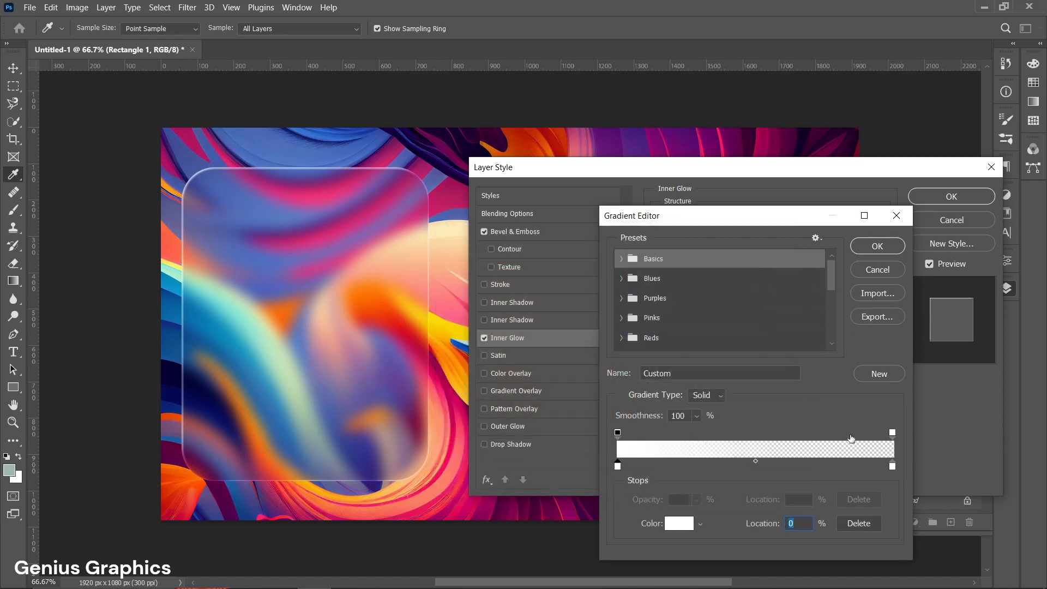
double_click(892, 467)
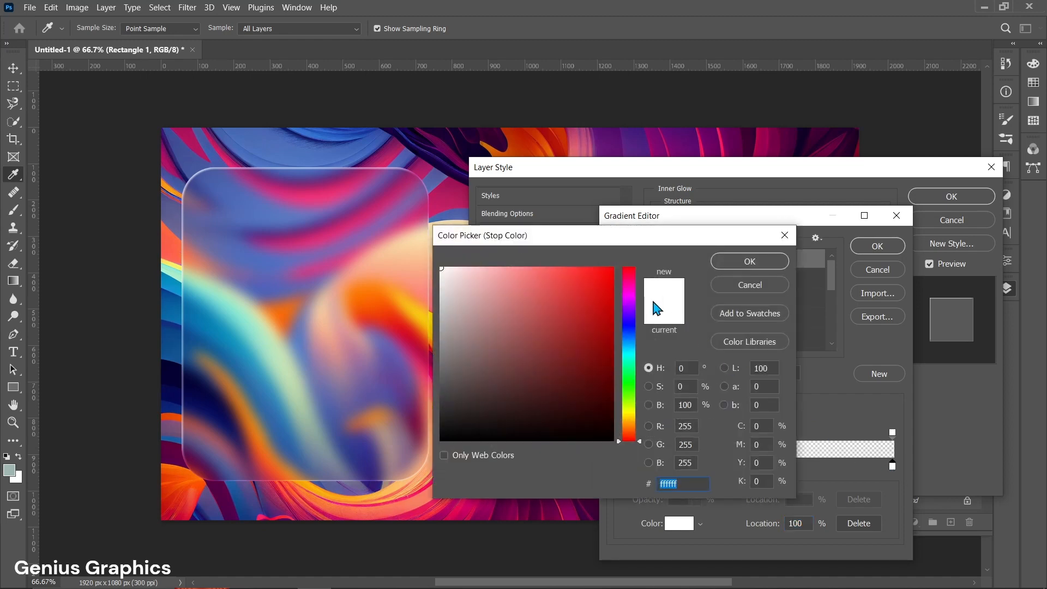
click(745, 262)
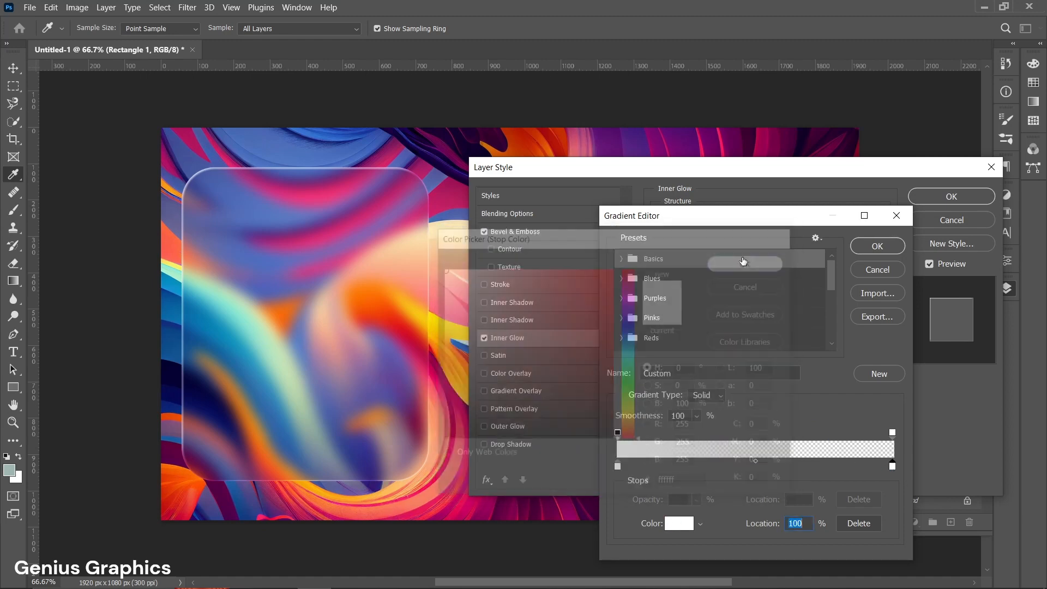
click(877, 246)
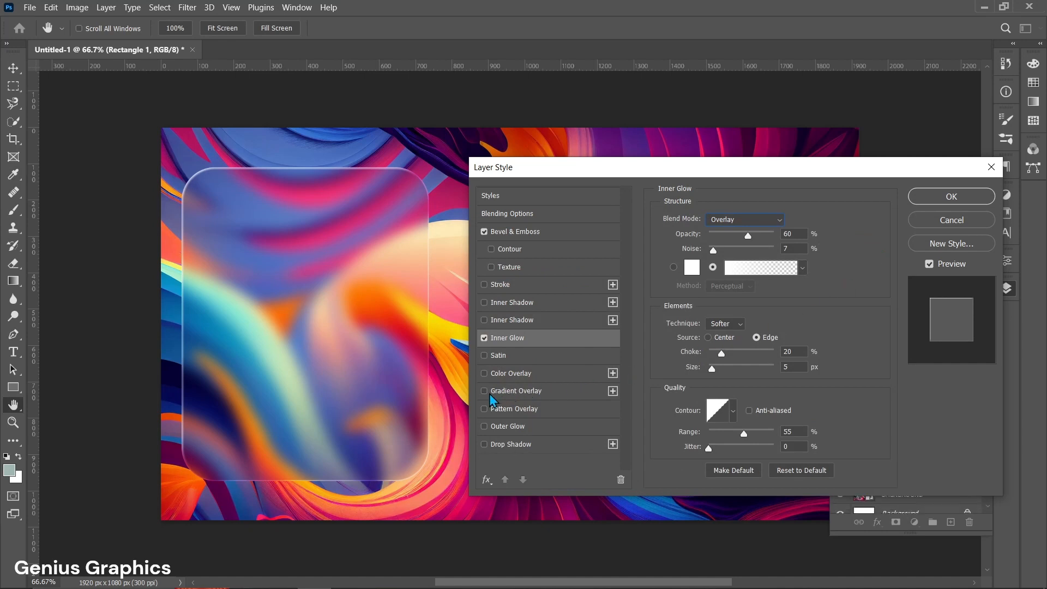
Enable Gradient Overlay with a fading gradient whose start colour stop is white (ffffff) and end stop is black (000000)
click(484, 391)
click(516, 392)
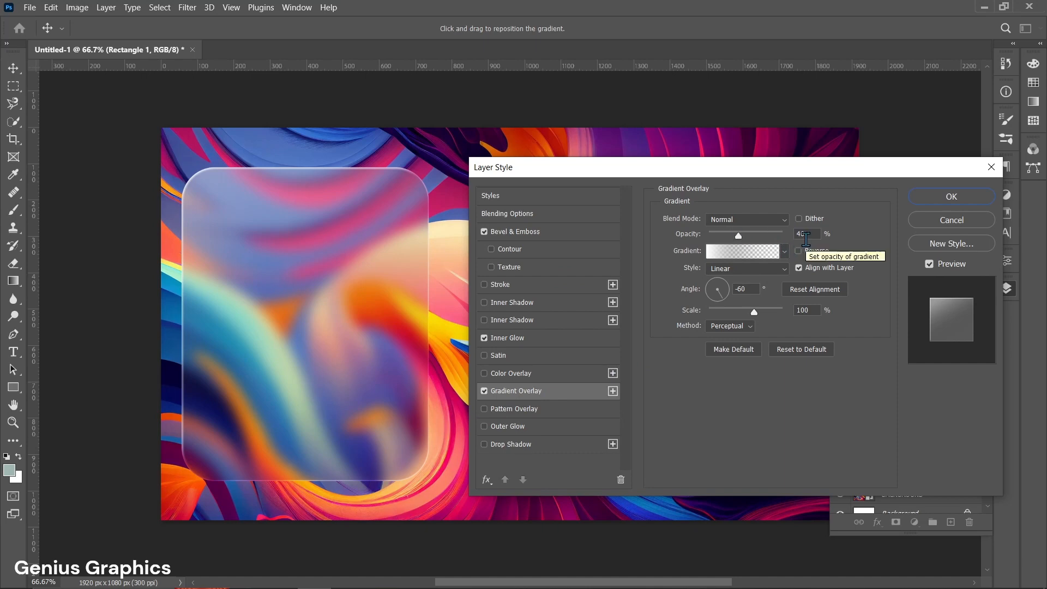
click(726, 264)
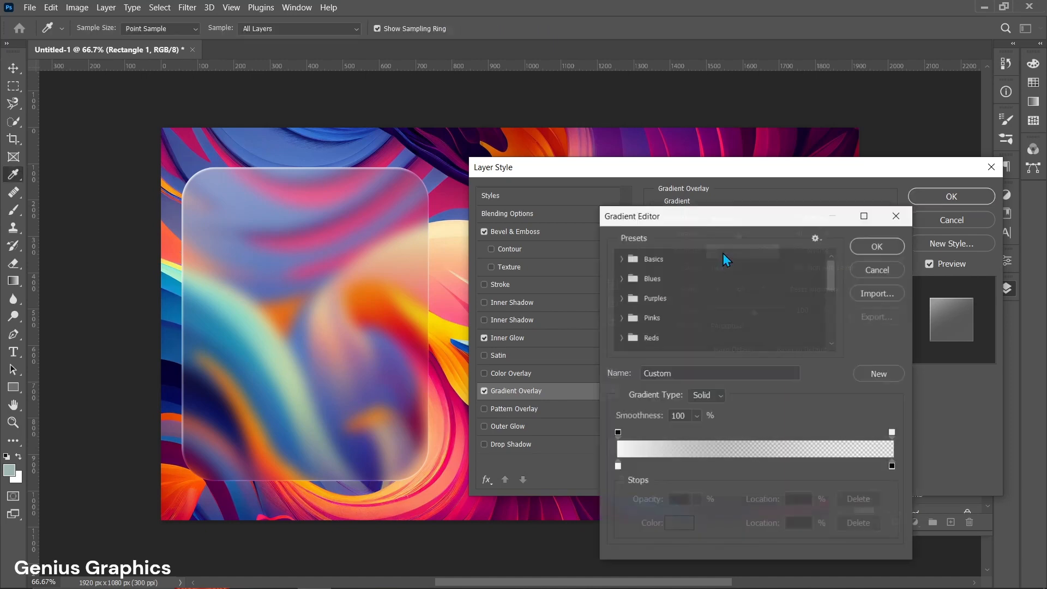
click(618, 466)
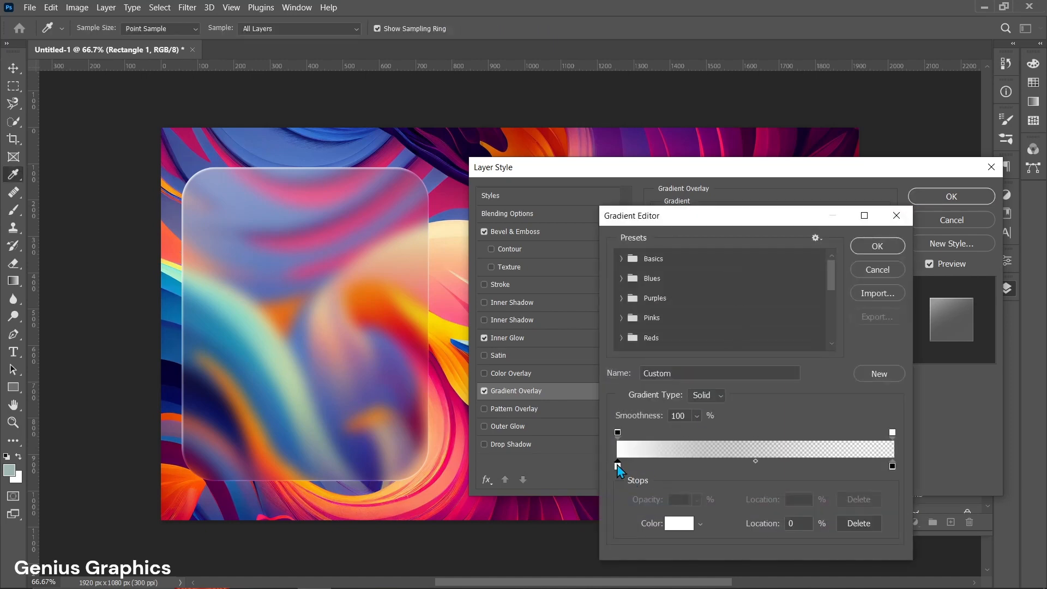
double_click(619, 466)
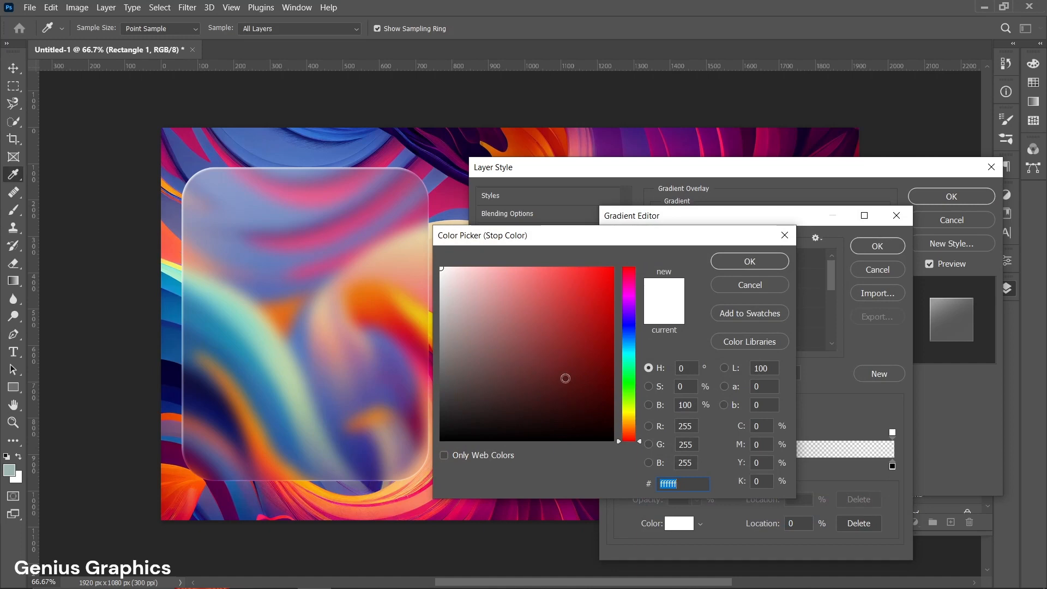
click(743, 266)
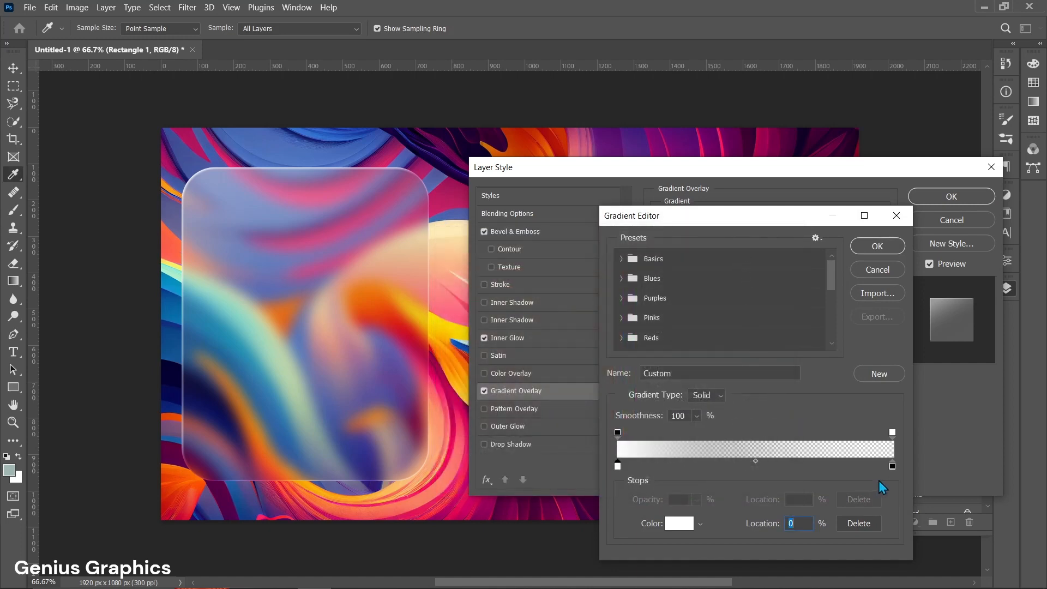
double_click(892, 466)
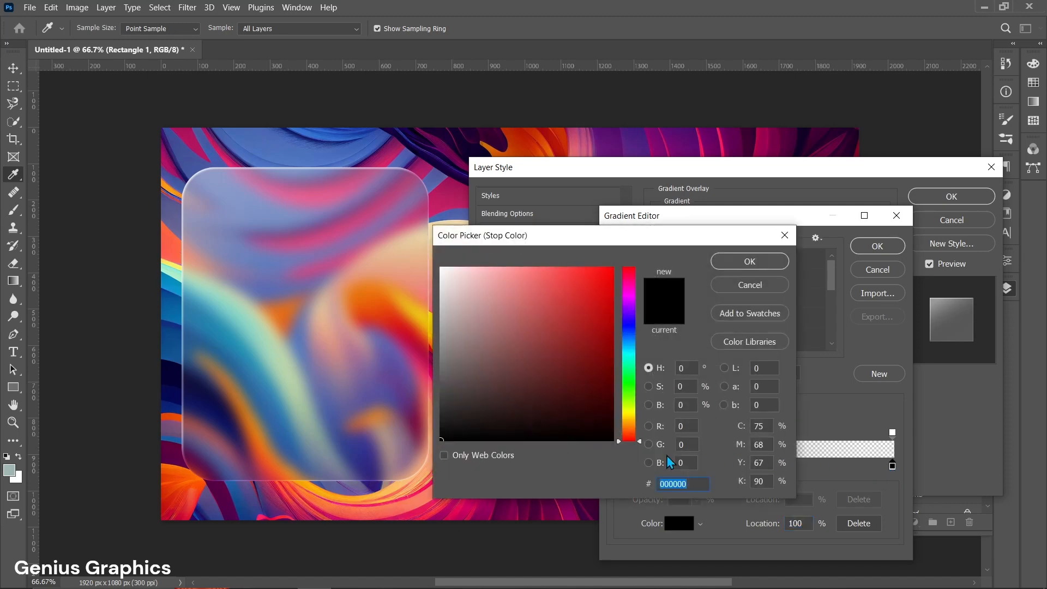
click(752, 263)
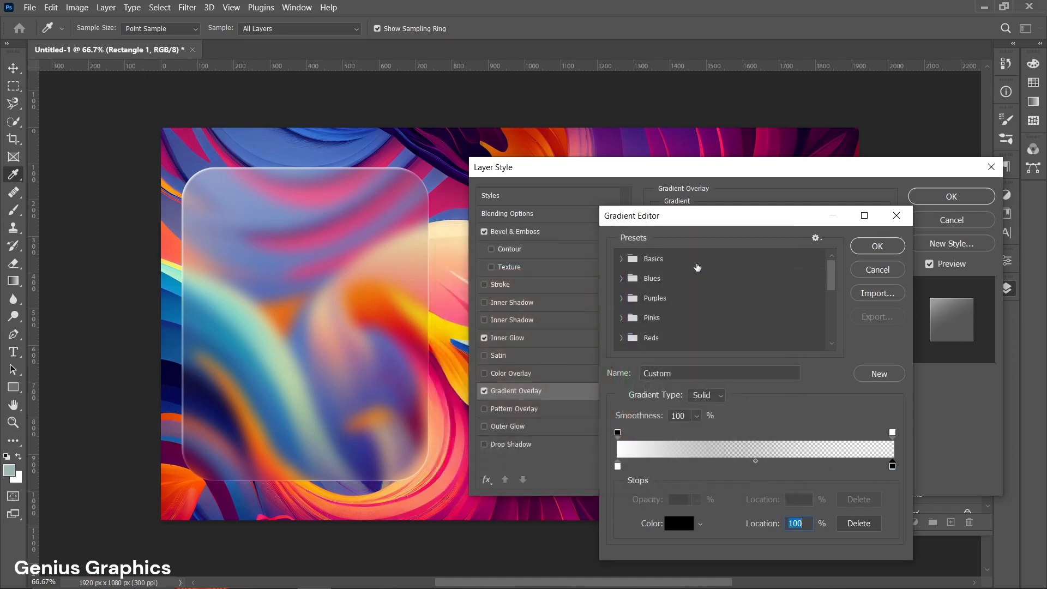
click(623, 260)
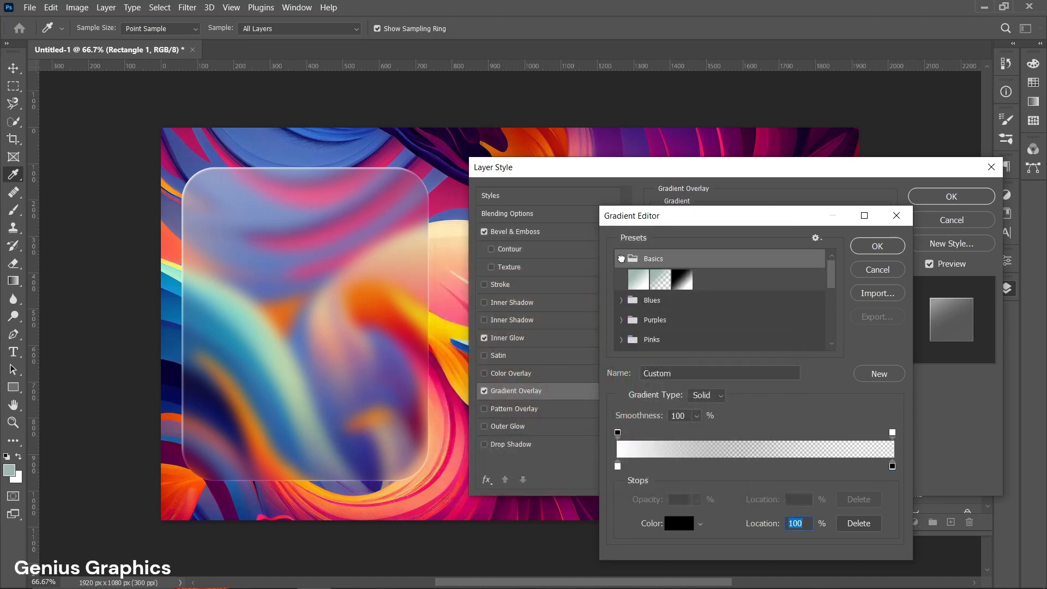
click(620, 260)
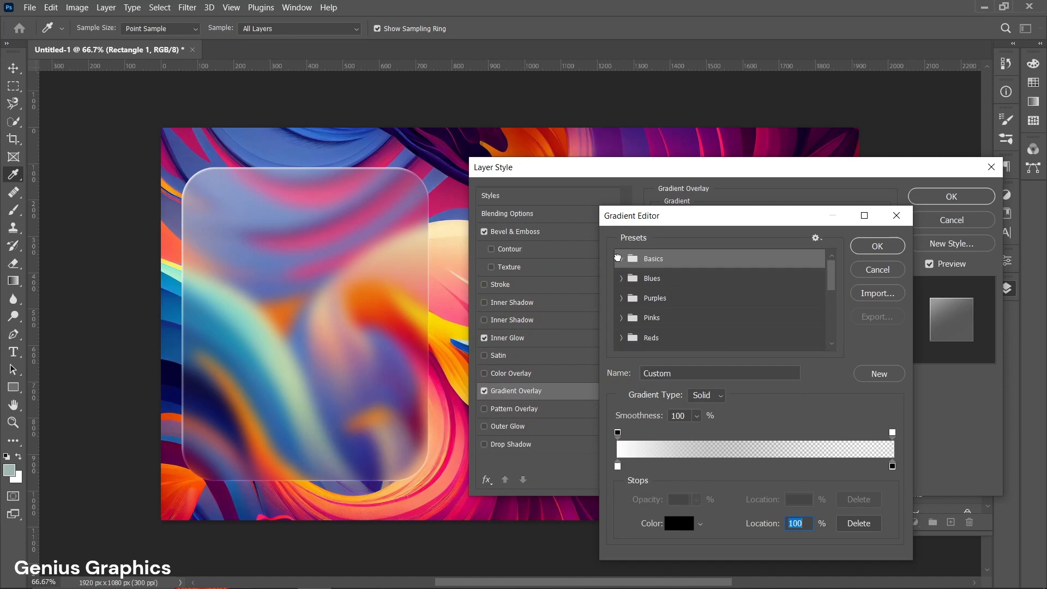
click(875, 246)
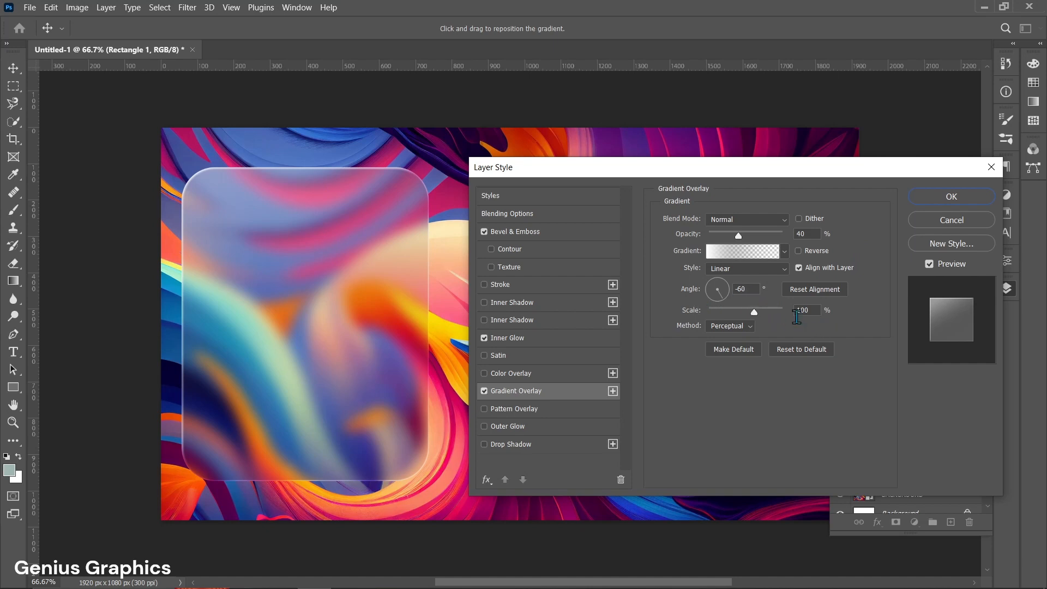
Enable Drop Shadow with the Multiply blend mode and apply the layer style to the rectangle
click(485, 444)
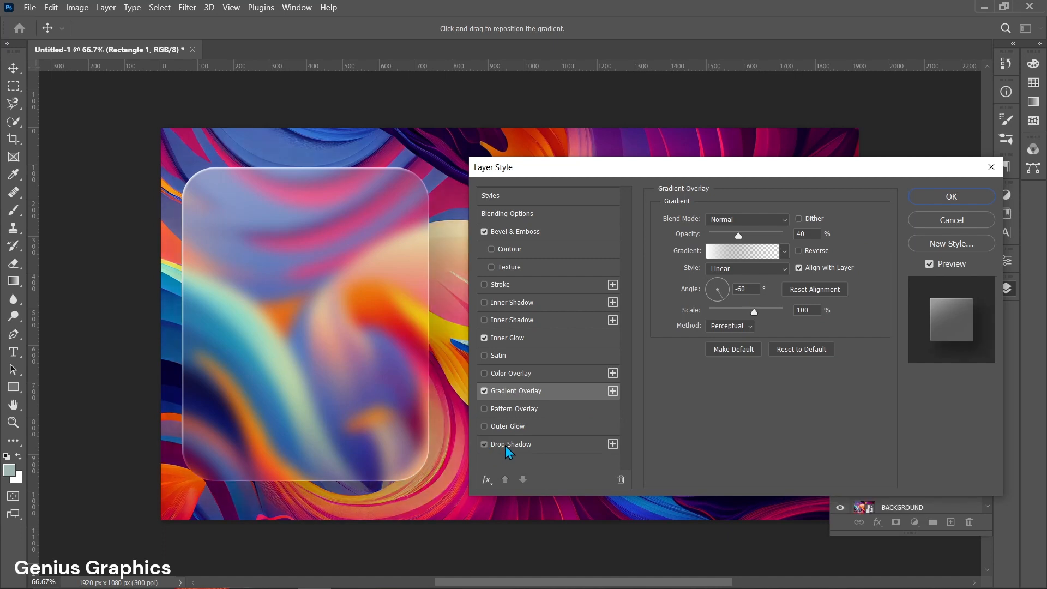
click(506, 445)
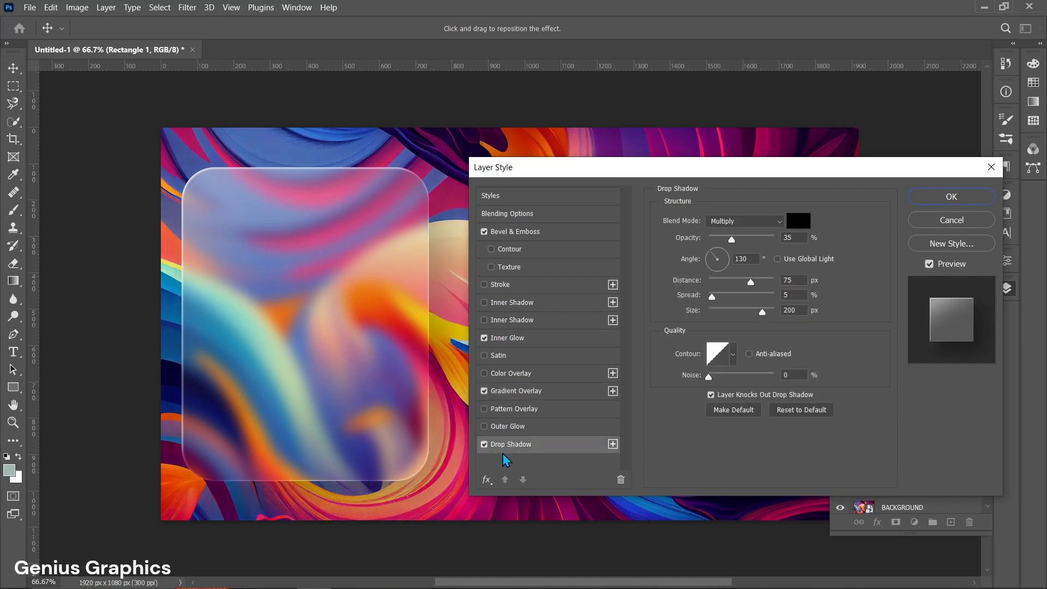
click(764, 221)
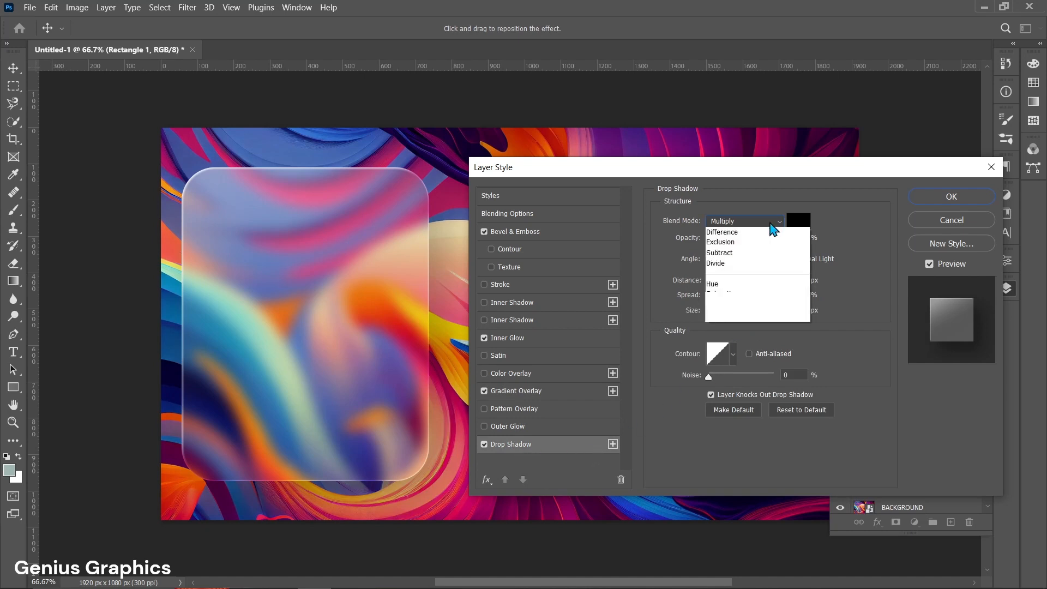
click(750, 274)
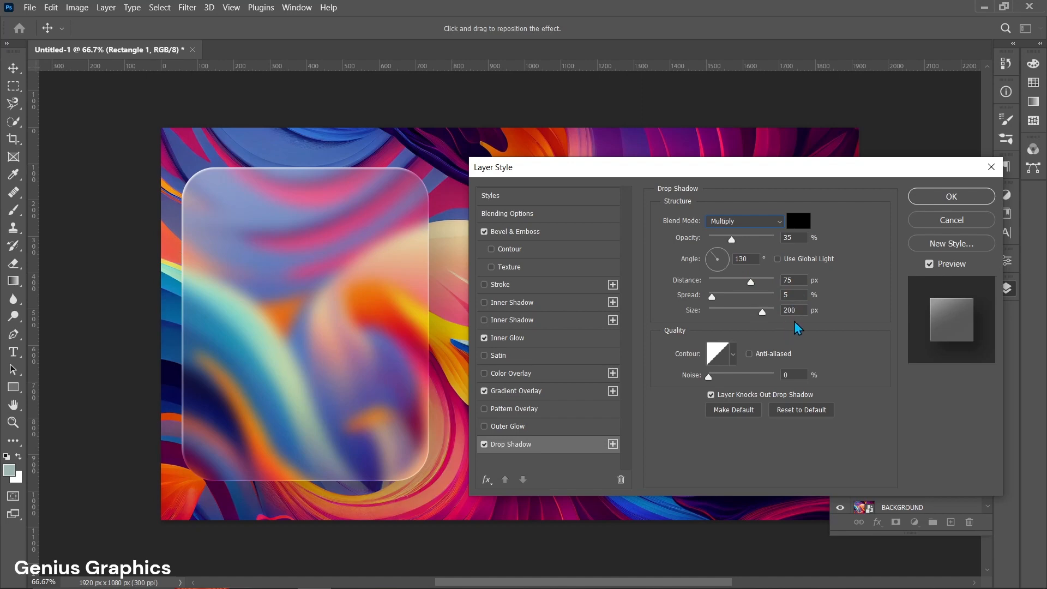
click(734, 356)
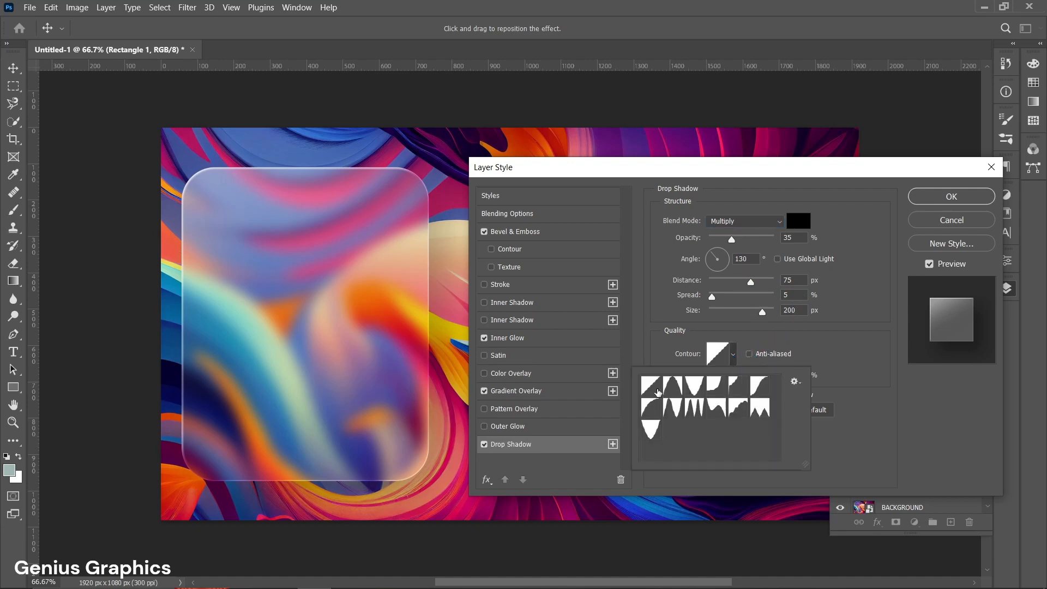
click(821, 349)
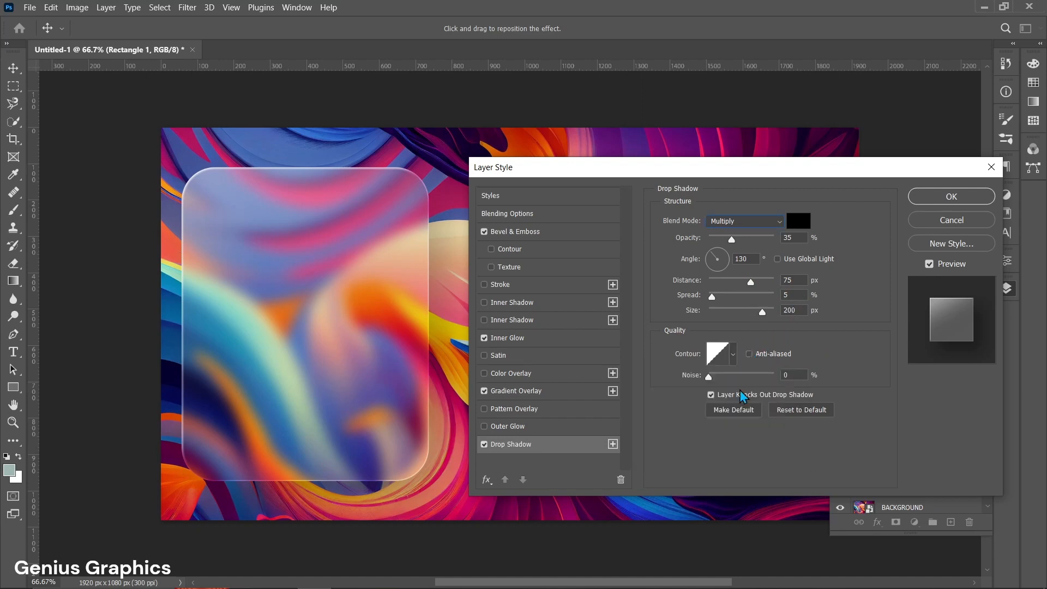
click(934, 201)
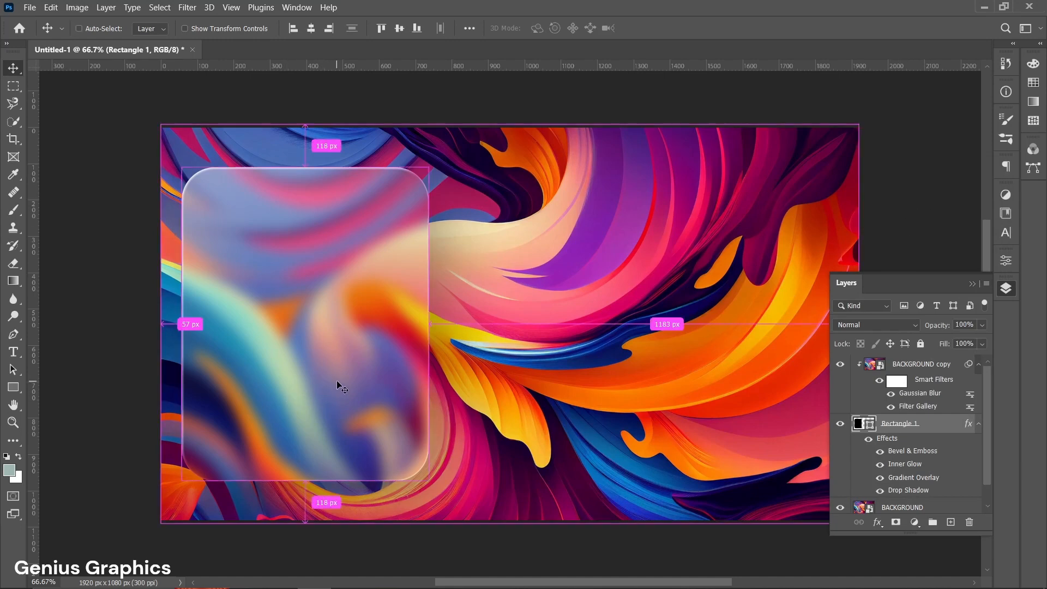
Move the glass rectangle to the centre of the canvas at X 960 px, Y 540 px
key(ctrl+t)
drag(316, 336, 525, 332)
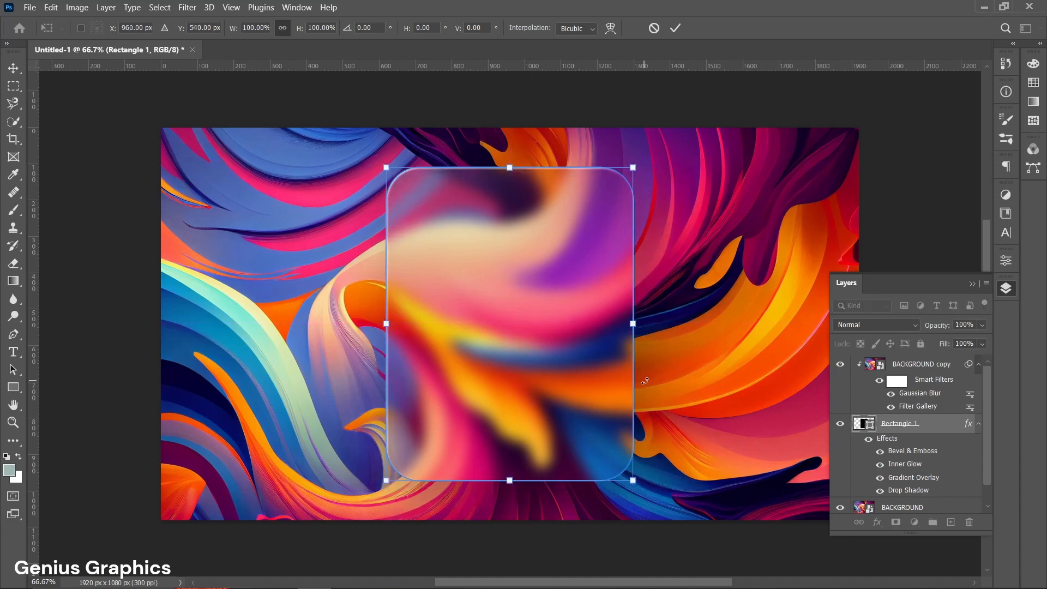
key(Return)
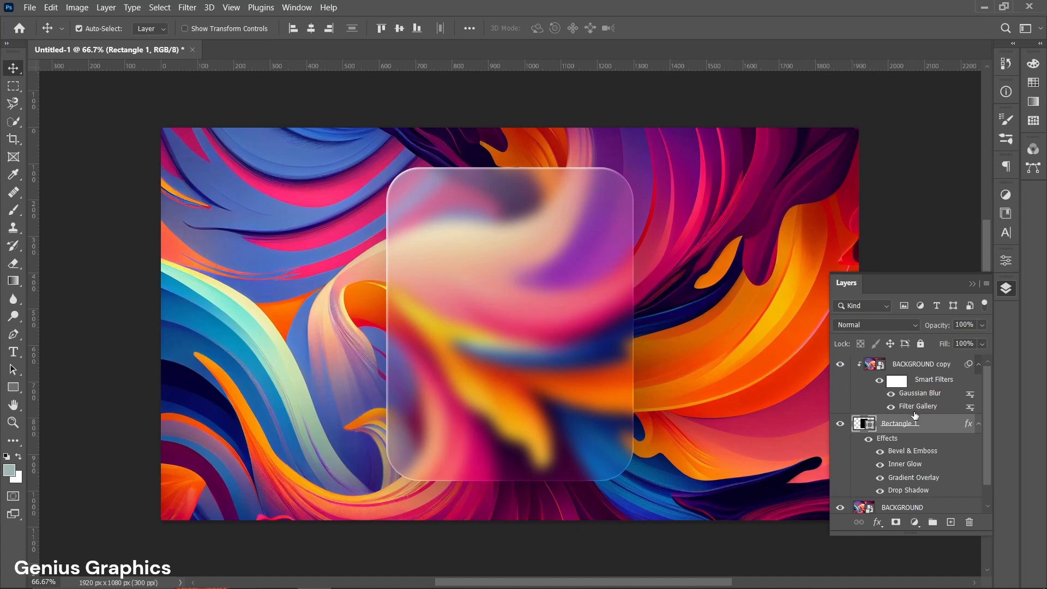
Place the UI avatar image as an embedded object above BACKGROUND copy, scaled to 11.73%, and move it up along the glass panel's vertical centreline
click(922, 368)
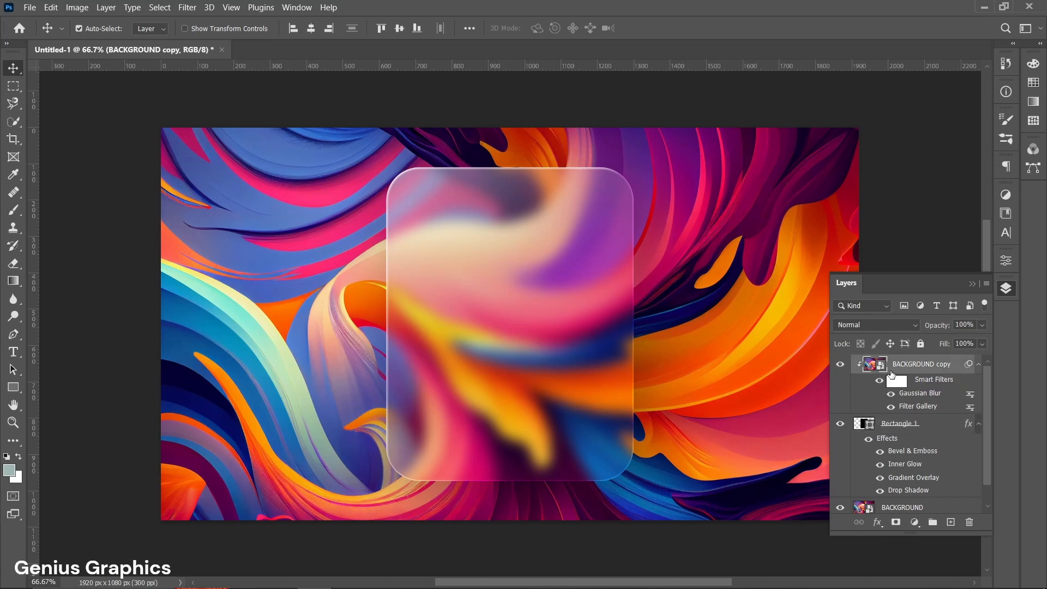
click(27, 13)
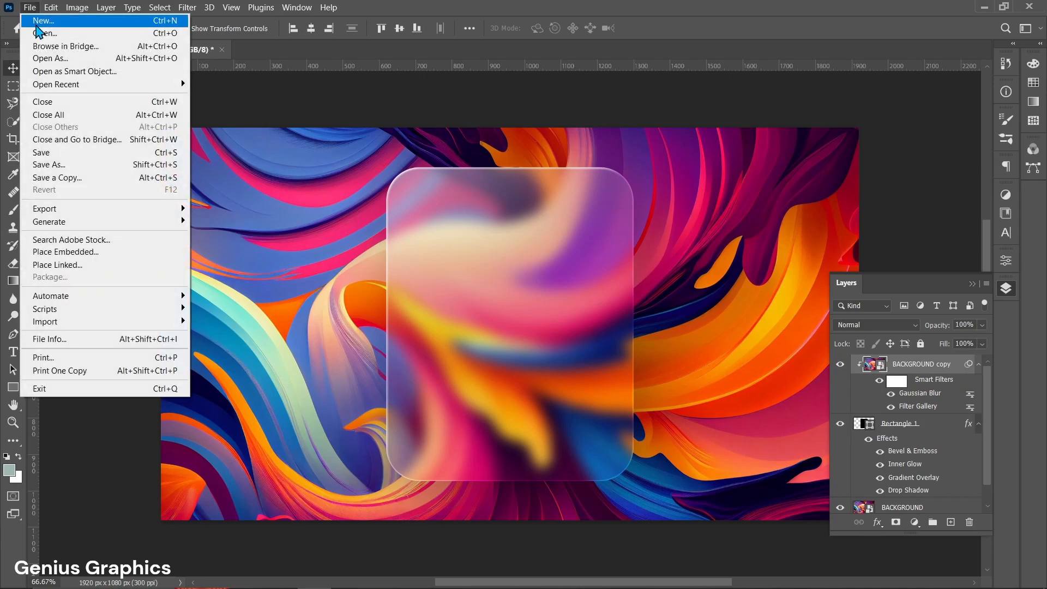
click(69, 256)
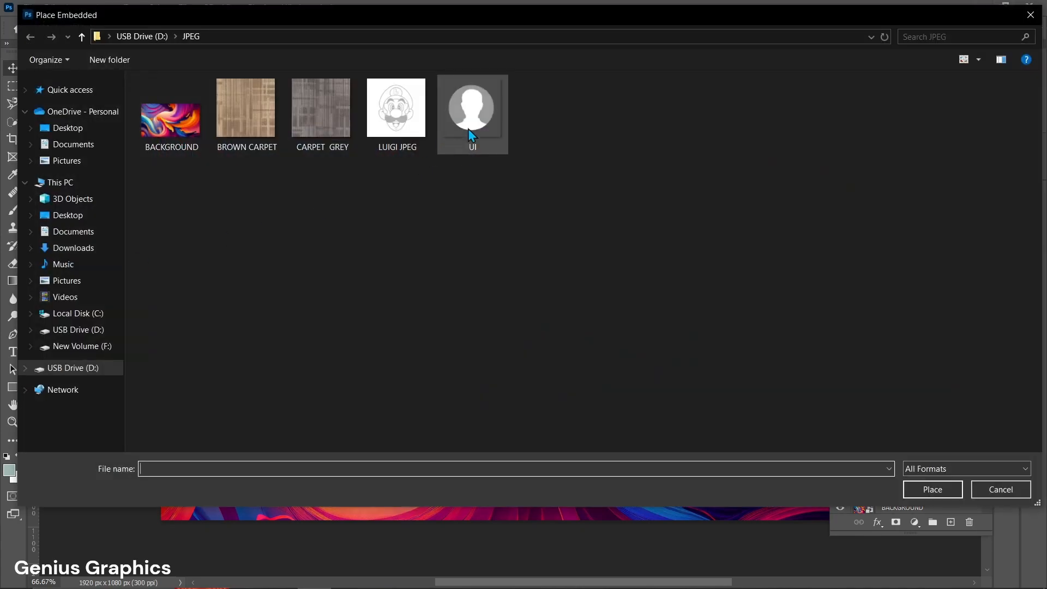
click(484, 121)
click(927, 489)
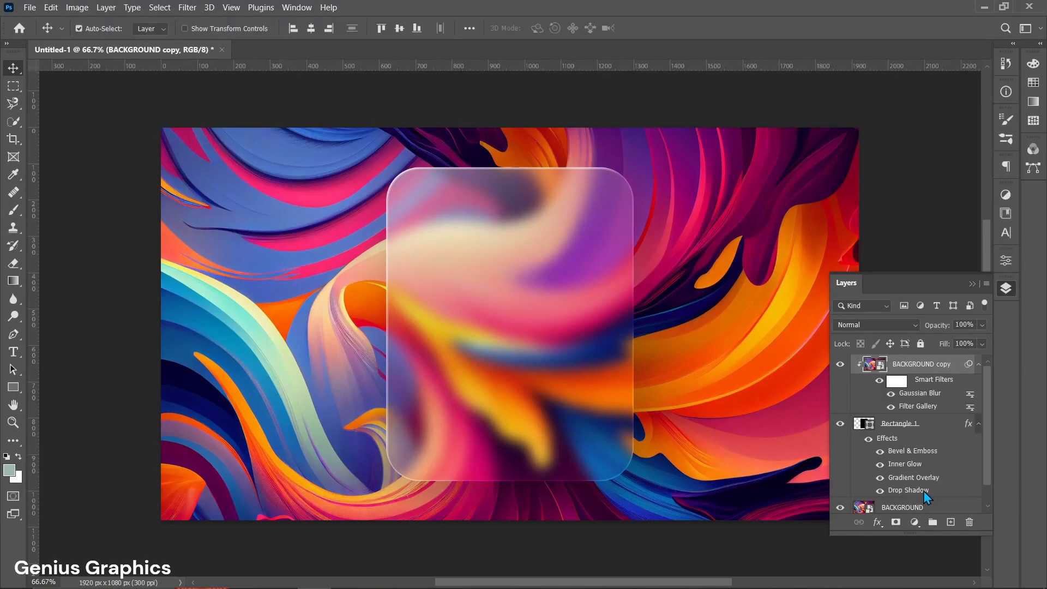
drag(707, 323, 608, 330)
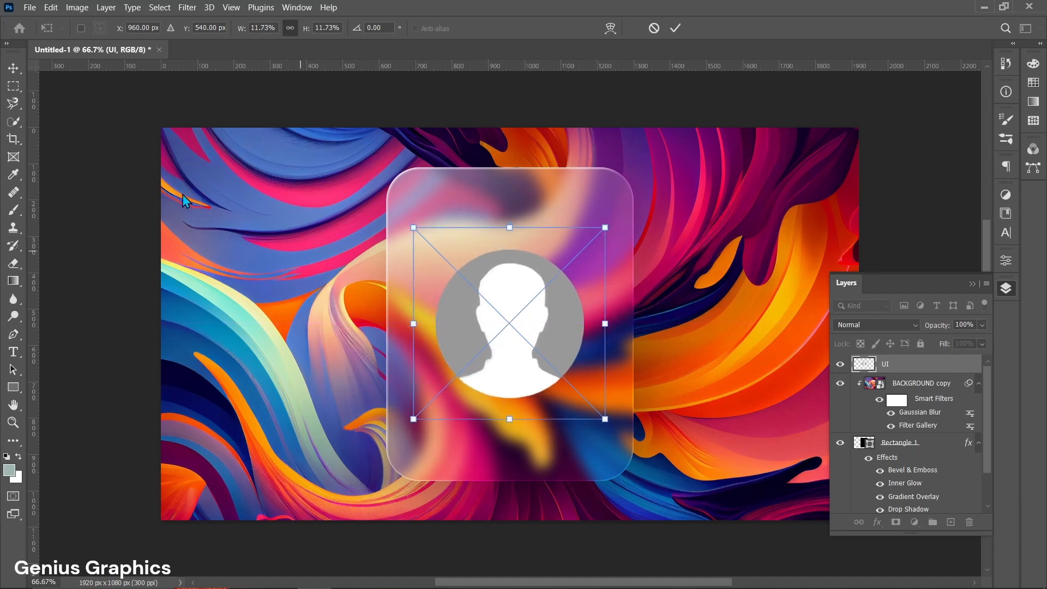
click(12, 69)
drag(516, 344, 515, 305)
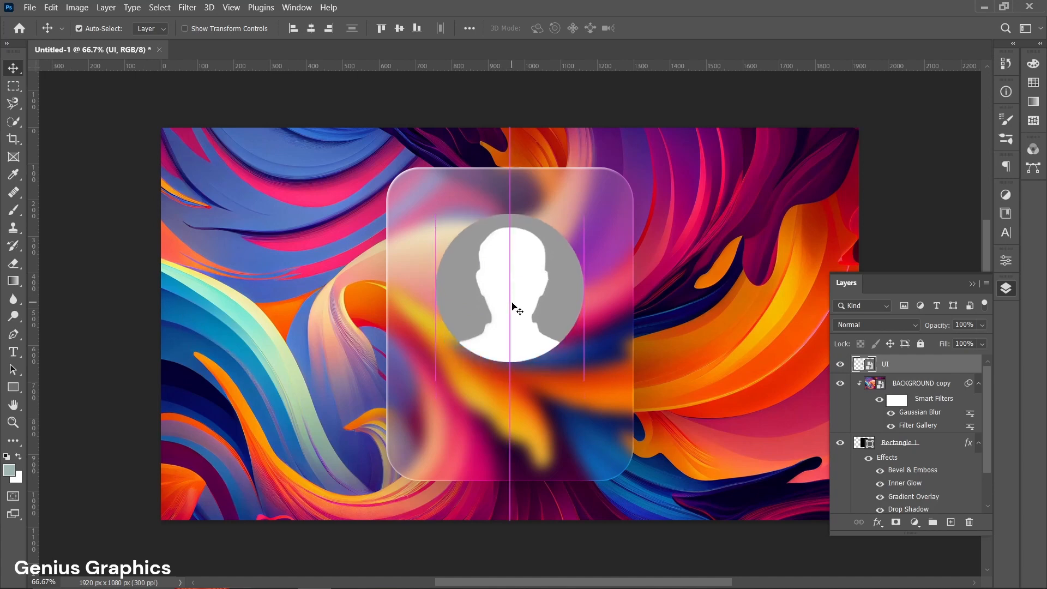
Set the UI avatar layer's blend mode to Screen and its fill to 57%
click(859, 326)
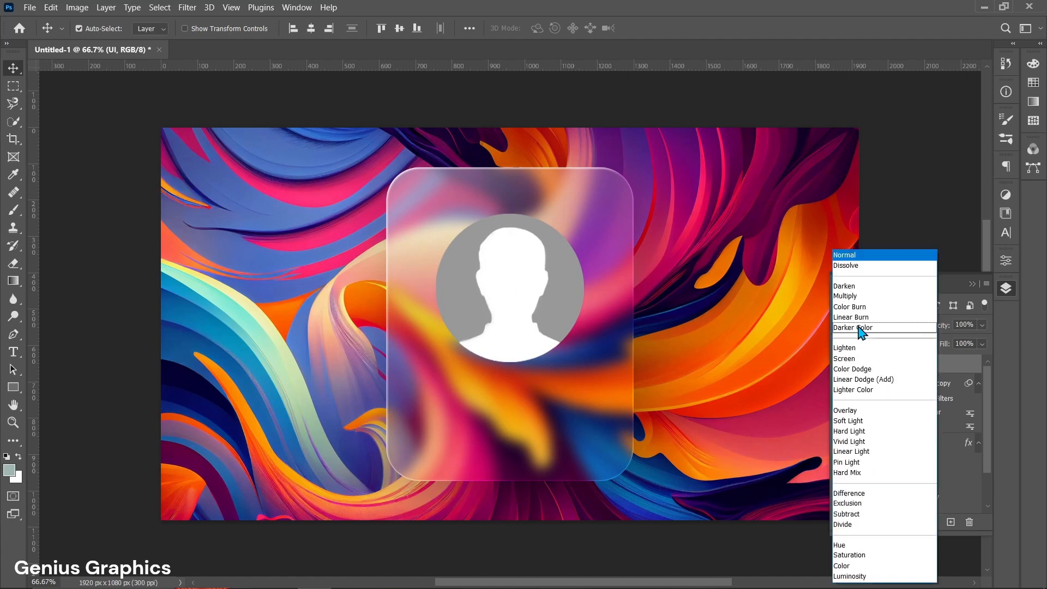
click(844, 359)
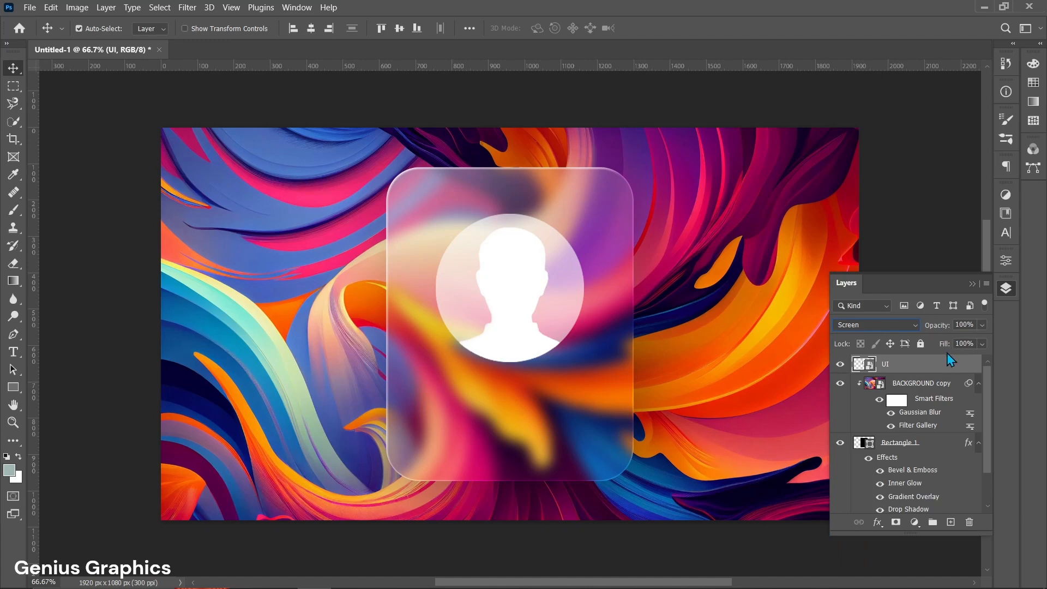
drag(942, 349, 941, 347)
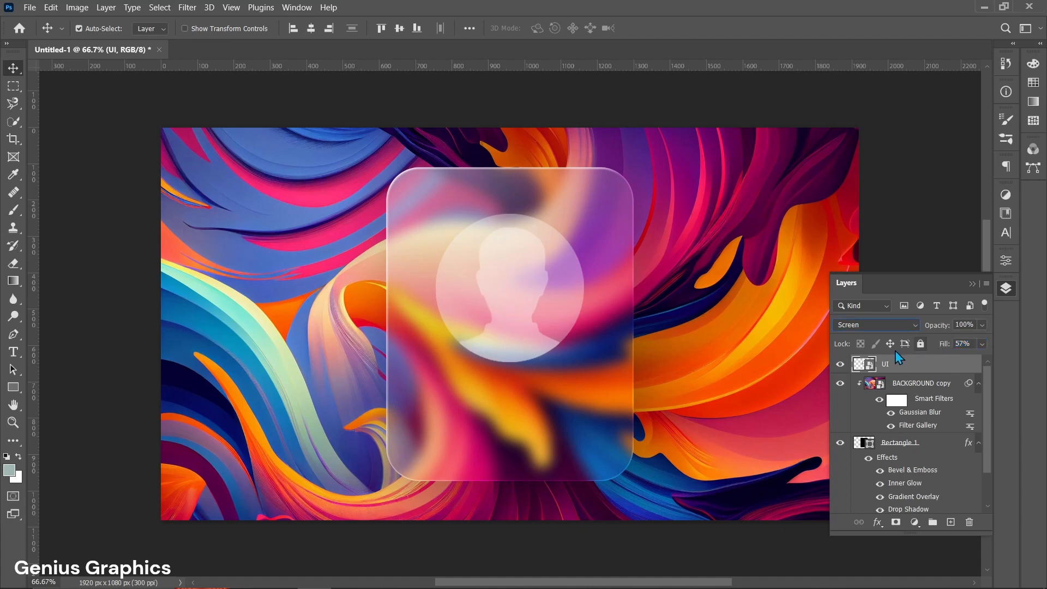
Add the text GENIUS GRAPHICS below the avatar in Integral CF Bold at 8 pt, coloured white (ffffff)
click(14, 352)
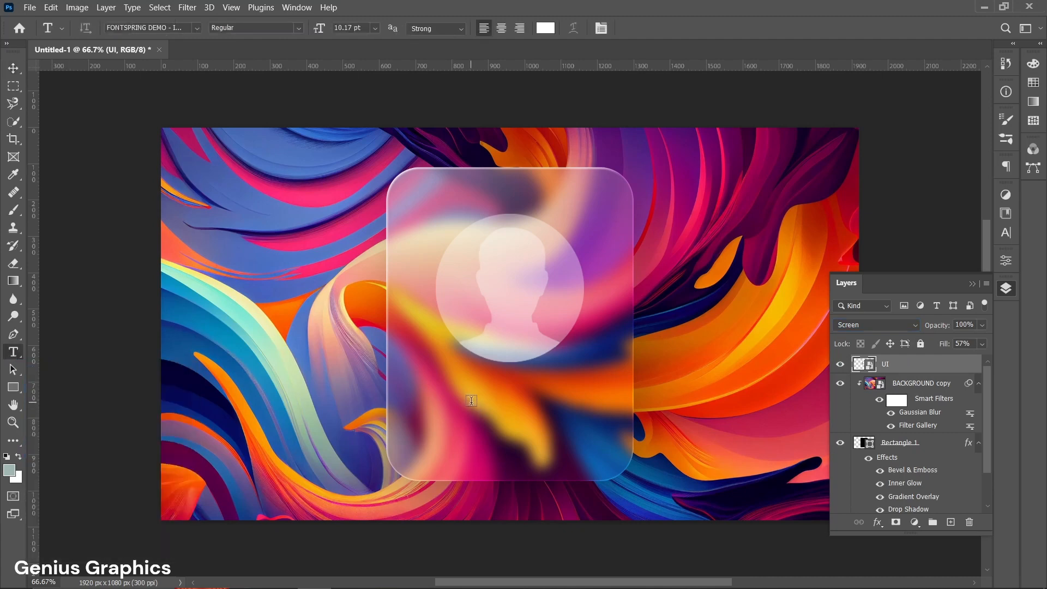
click(446, 396)
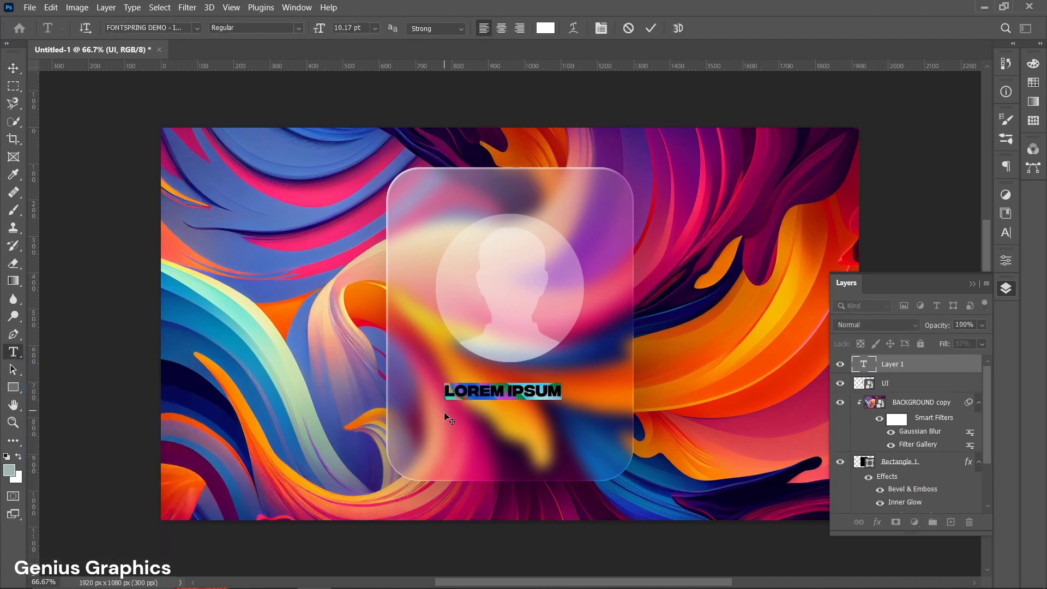
click(195, 28)
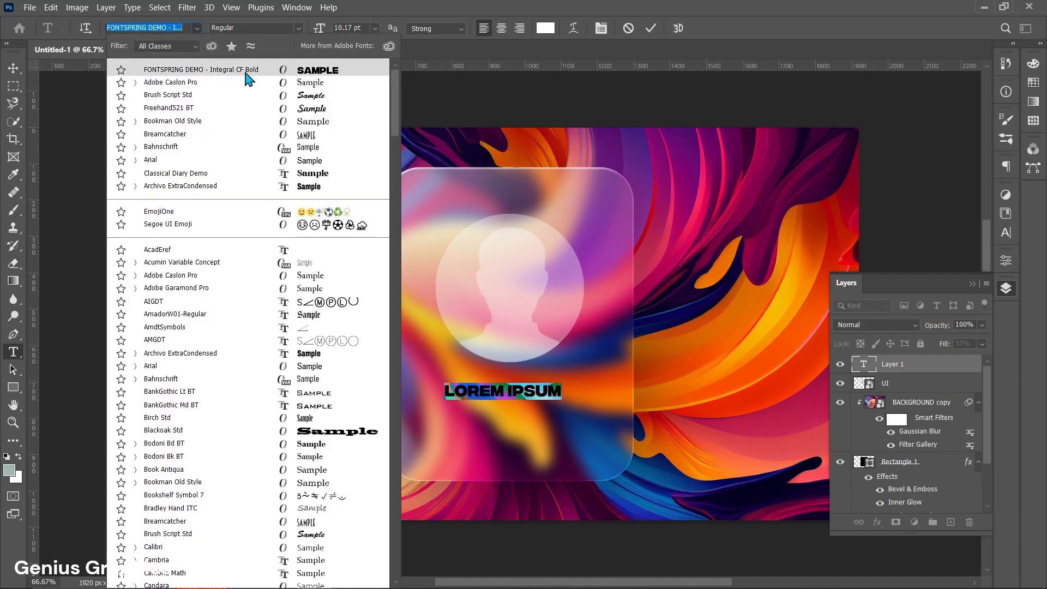
click(198, 30)
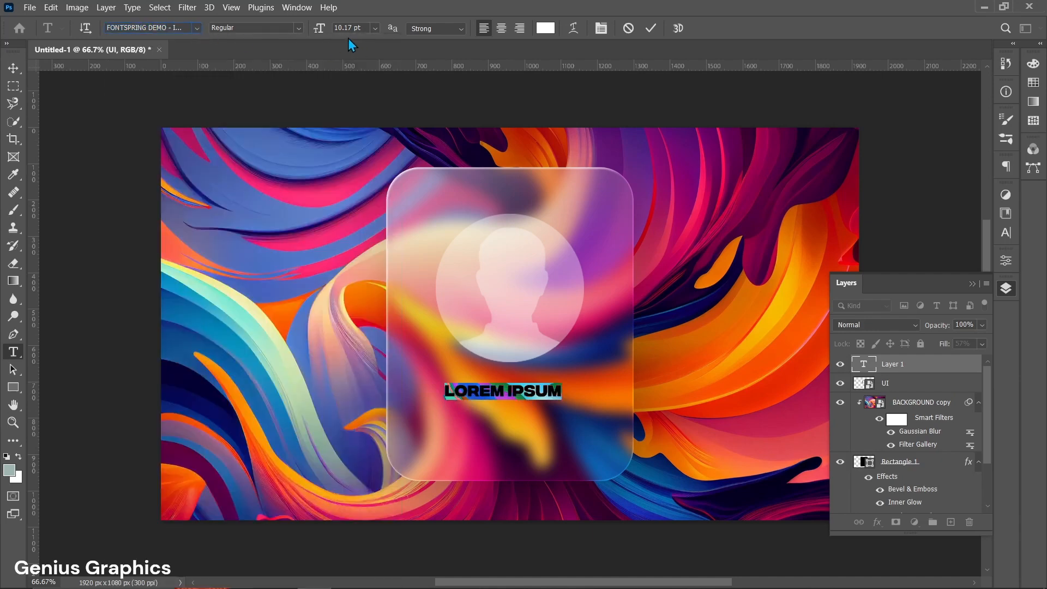
click(374, 28)
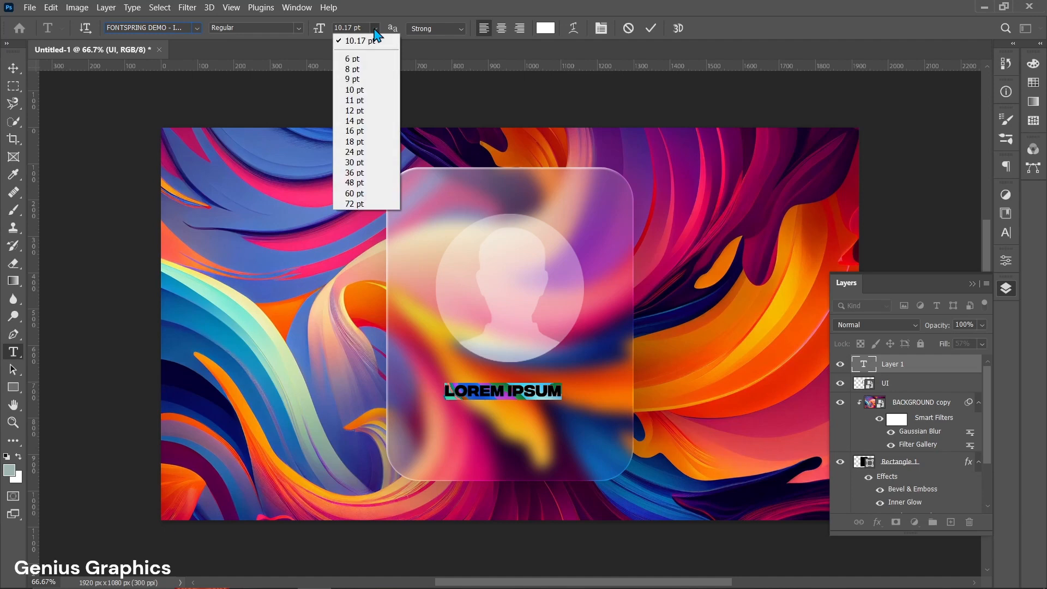
click(352, 69)
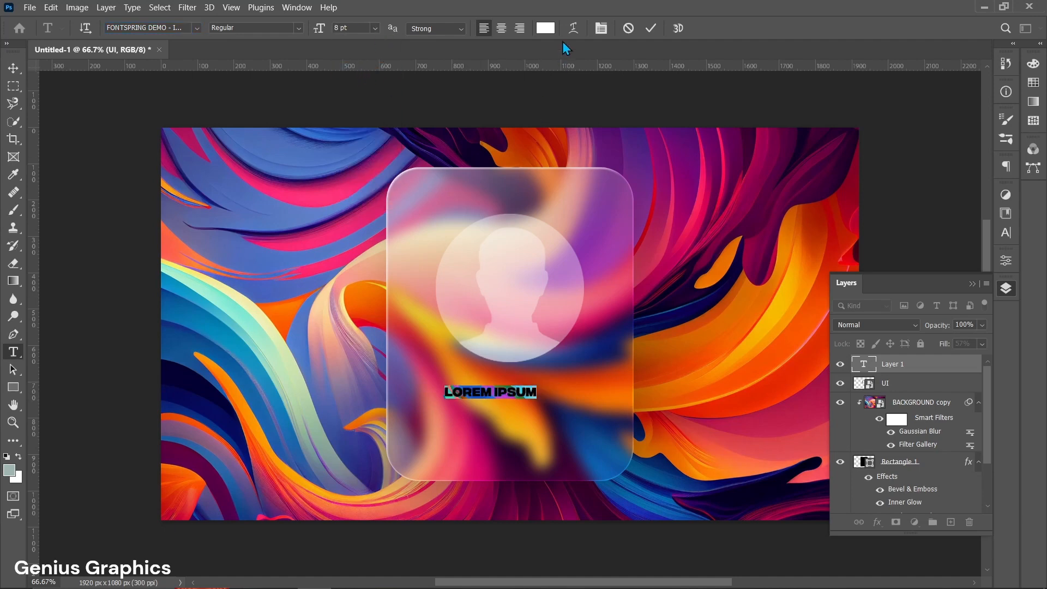
click(545, 28)
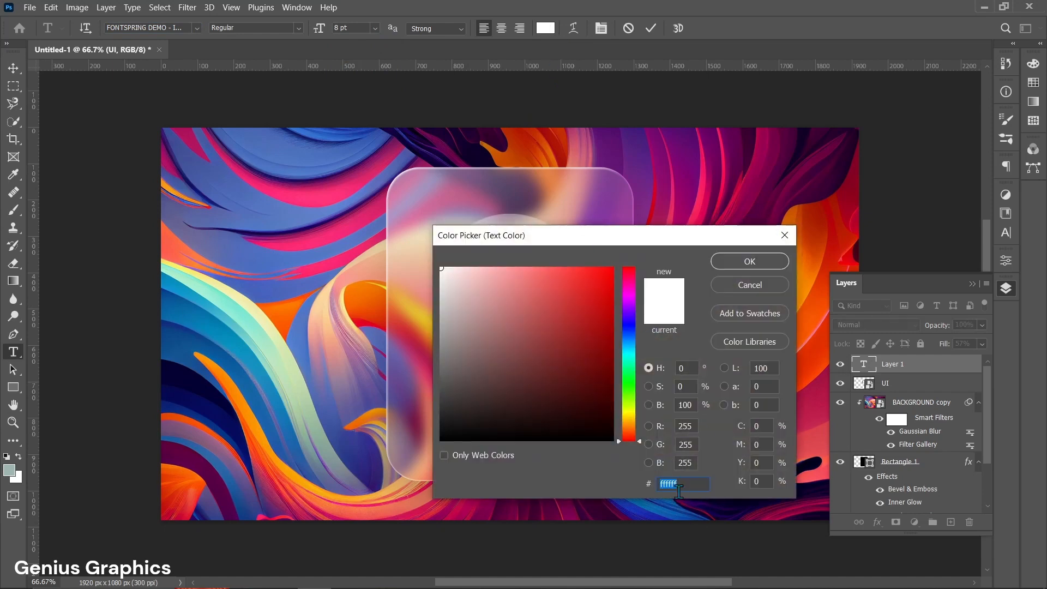
click(735, 262)
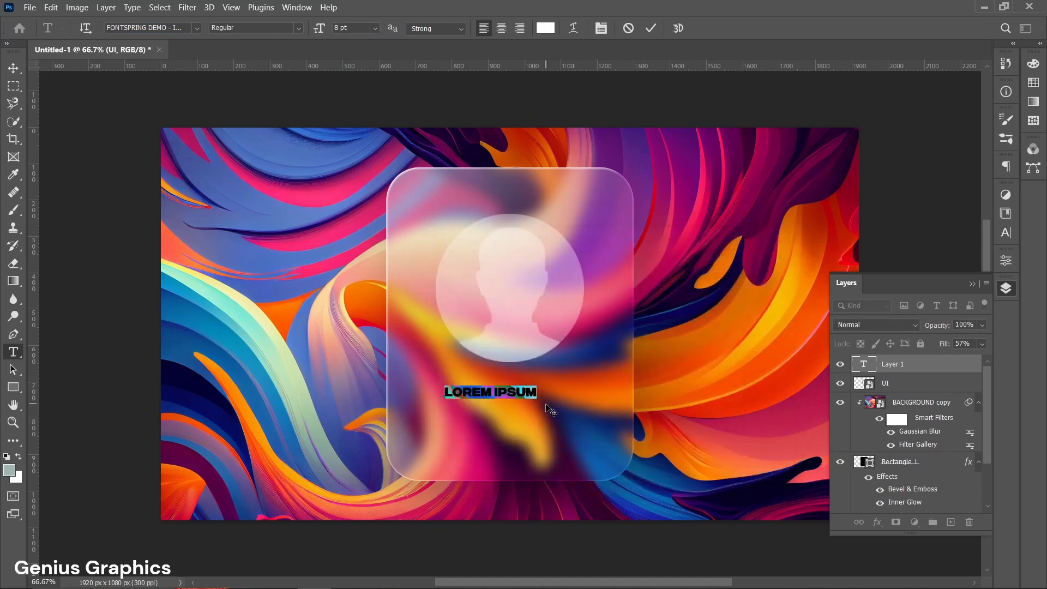
text(G)
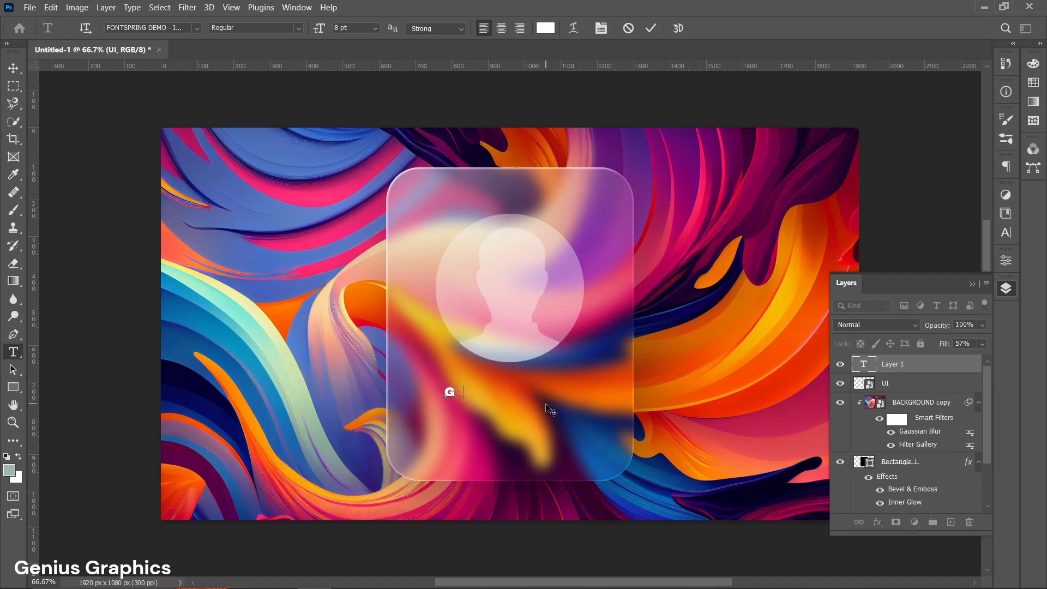
text(ENIUS GRAPHICS)
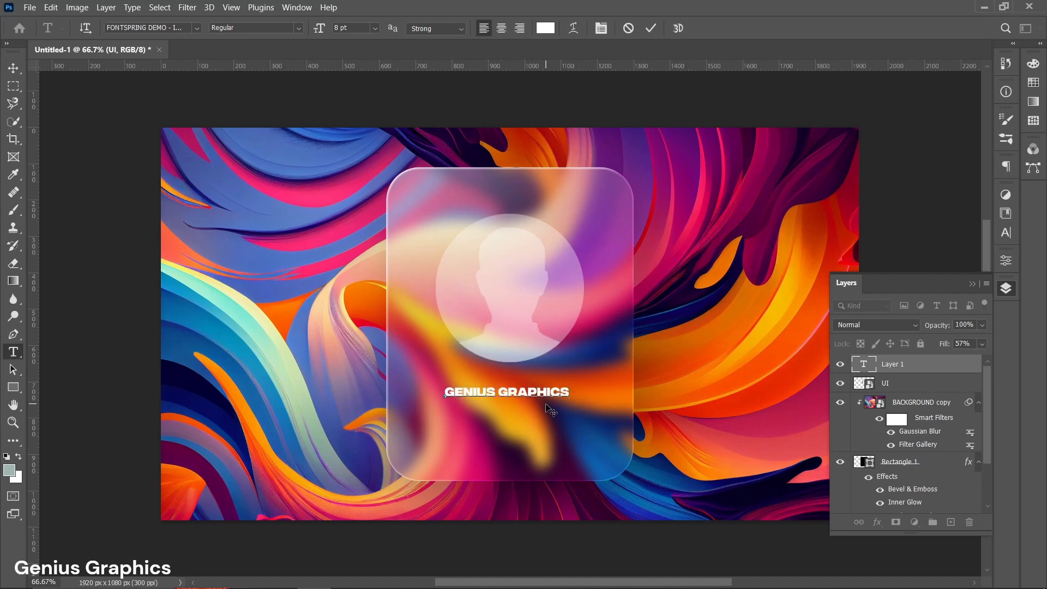
click(13, 67)
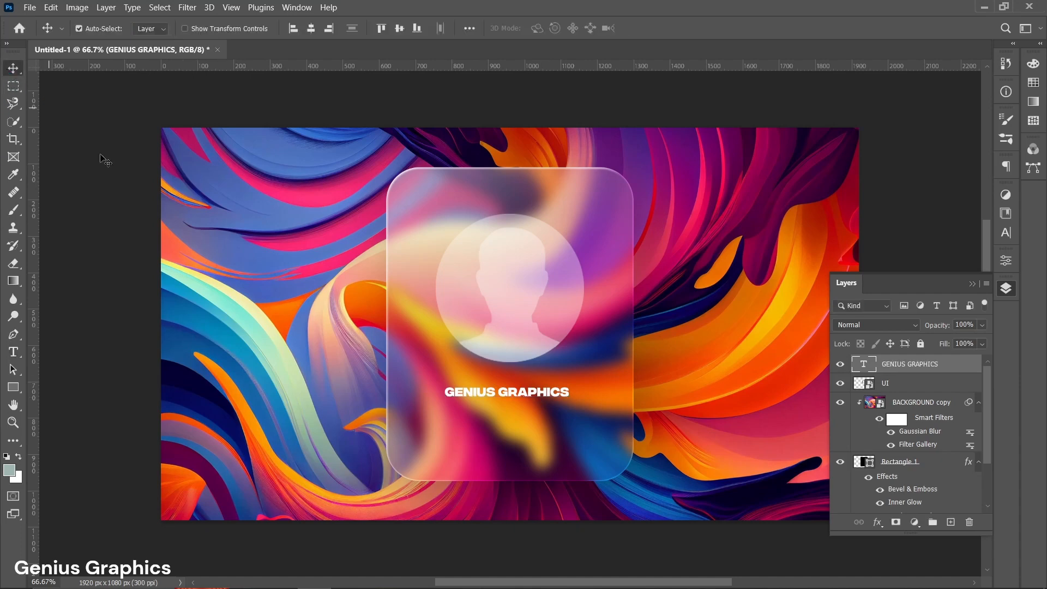
Centre the GENIUS GRAPHICS text horizontally lower on the glass card and move the avatar down closer to it
drag(499, 399, 522, 415)
key(ctrl+t)
click(13, 68)
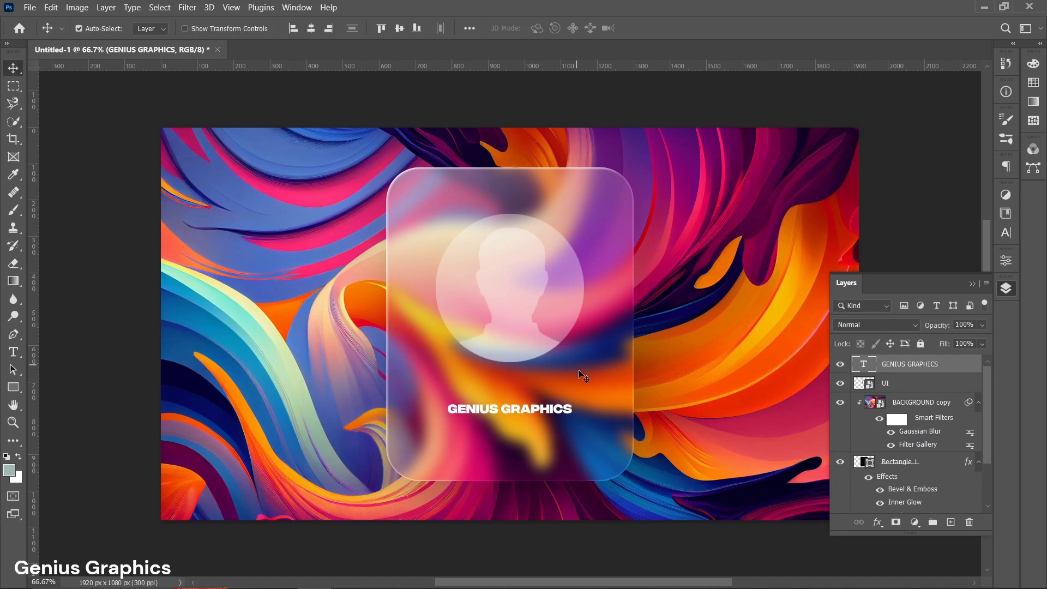
drag(511, 315, 518, 344)
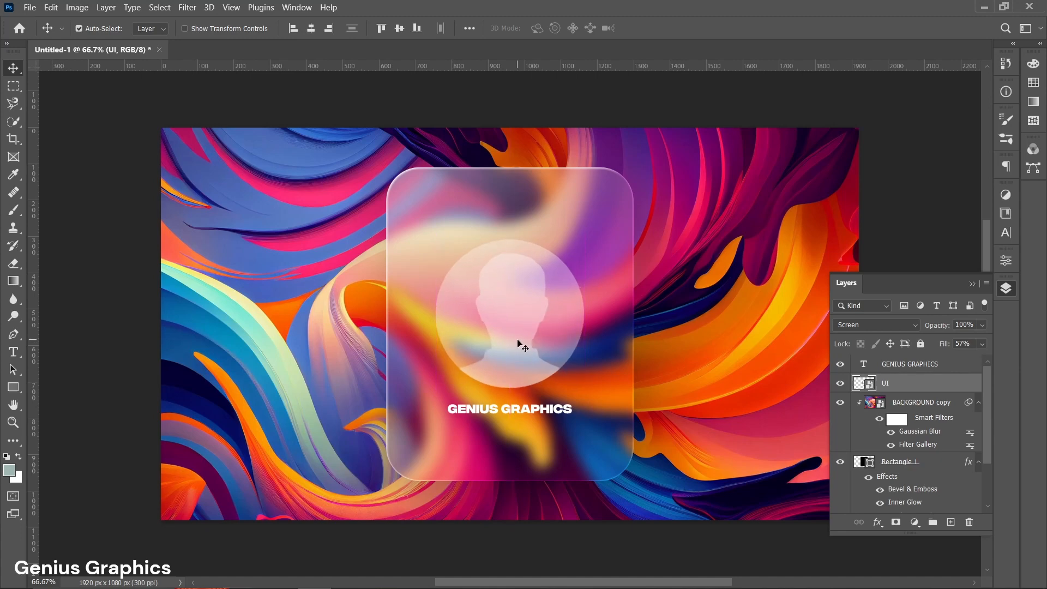
Centre the avatar and text layers together on the canvas at X 960 px, Y 540 px
shift+click(893, 369)
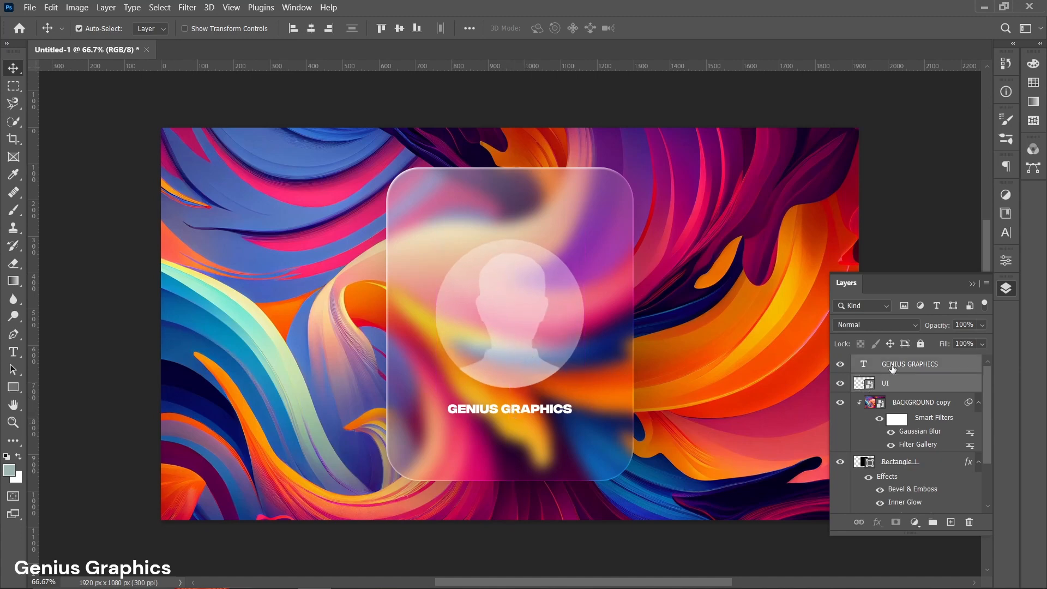
key(ctrl+t)
mouse_move(494, 356)
mouse_down()
mouse_move(507, 345)
mouse_move(507, 354)
mouse_up()
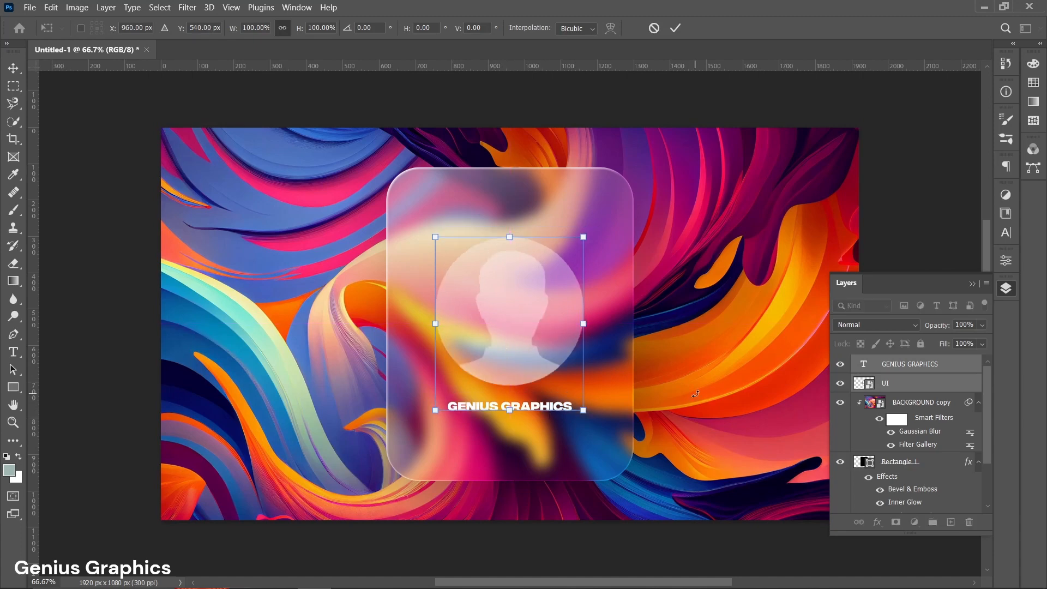
click(13, 68)
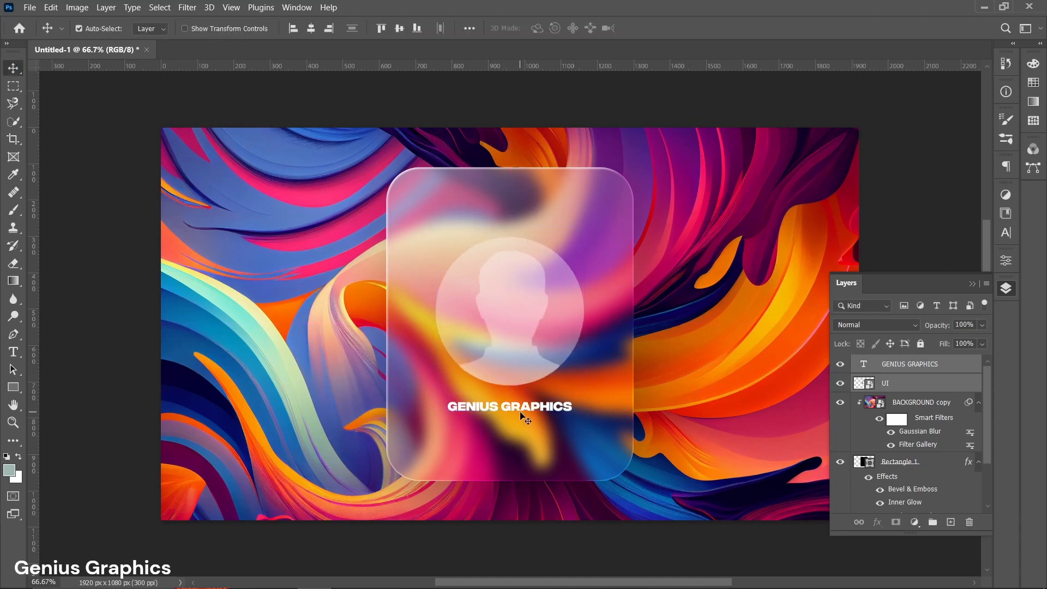
click(722, 399)
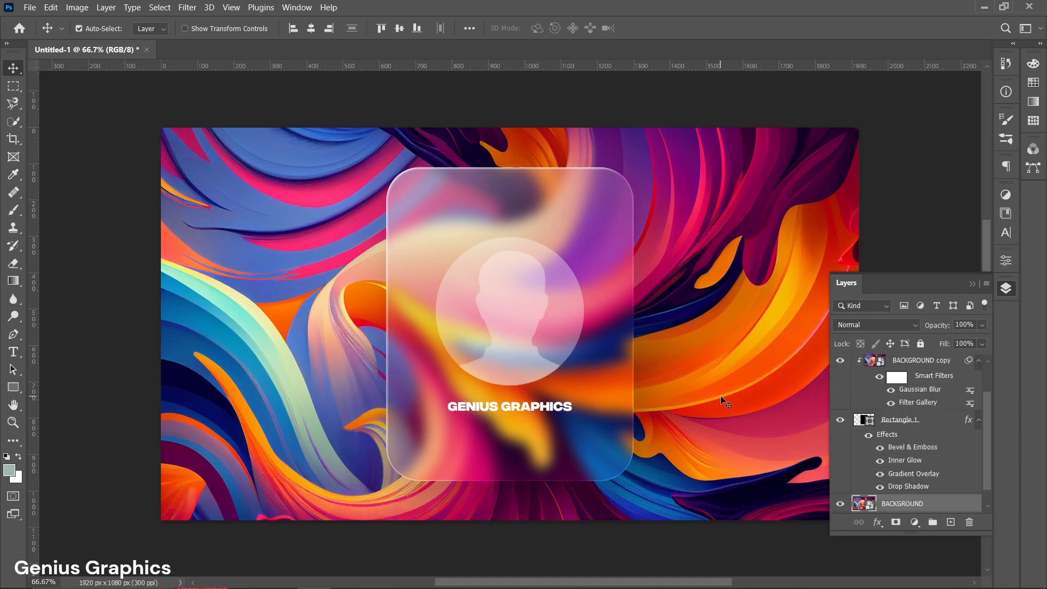
Set the GENIUS GRAPHICS text layer's fill to 60%
click(489, 405)
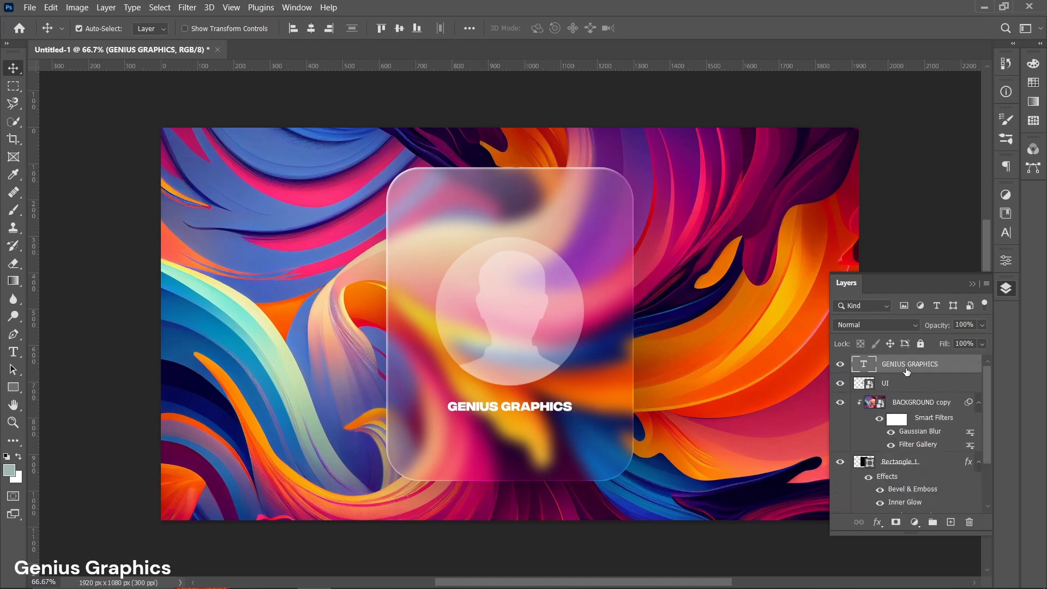
drag(945, 345, 938, 343)
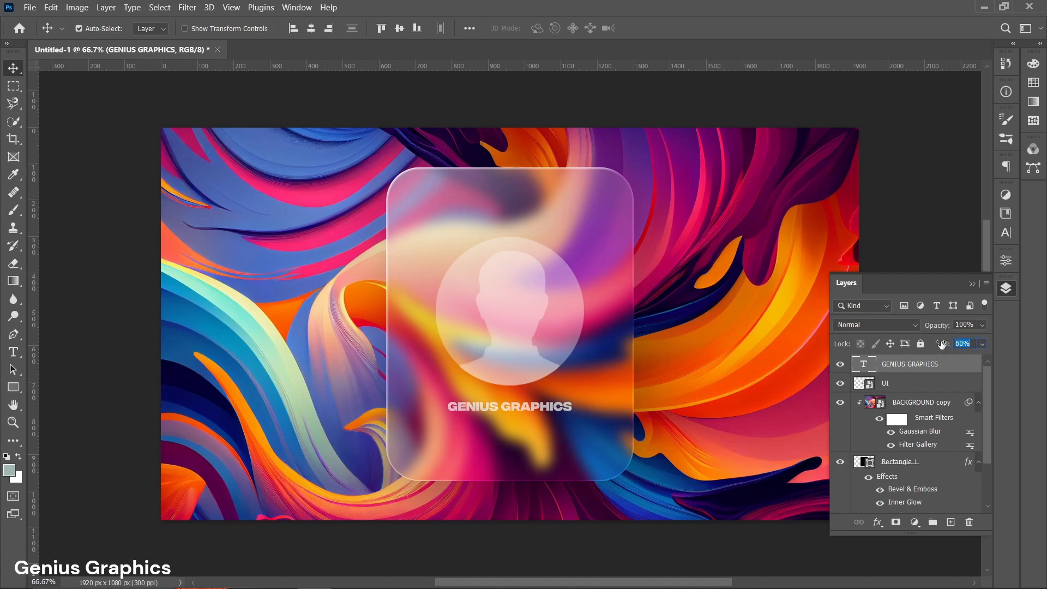
click(686, 359)
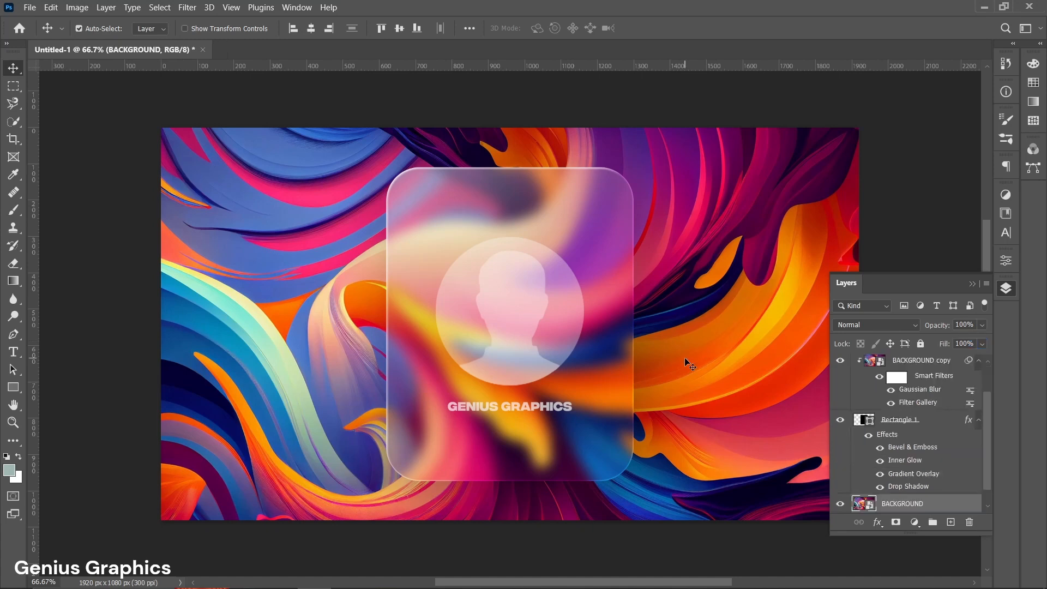
Select the GENIUS GRAPHICS text layer and collapse the layer list to leave the canvas unobstructed
scroll(885, 442, down, 1)
scroll(904, 483, up, 3)
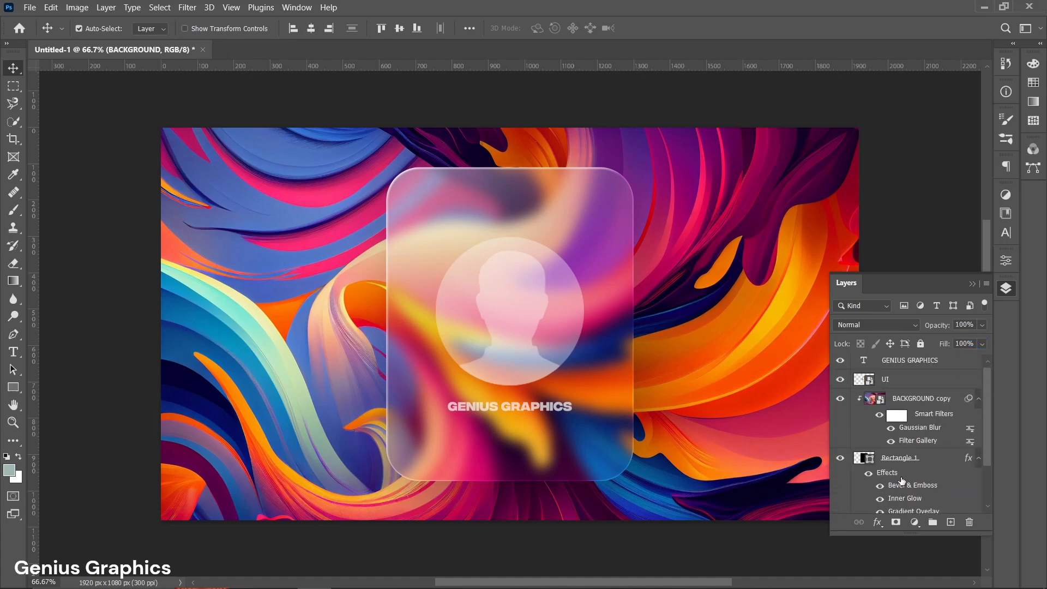
scroll(908, 431, up, 1)
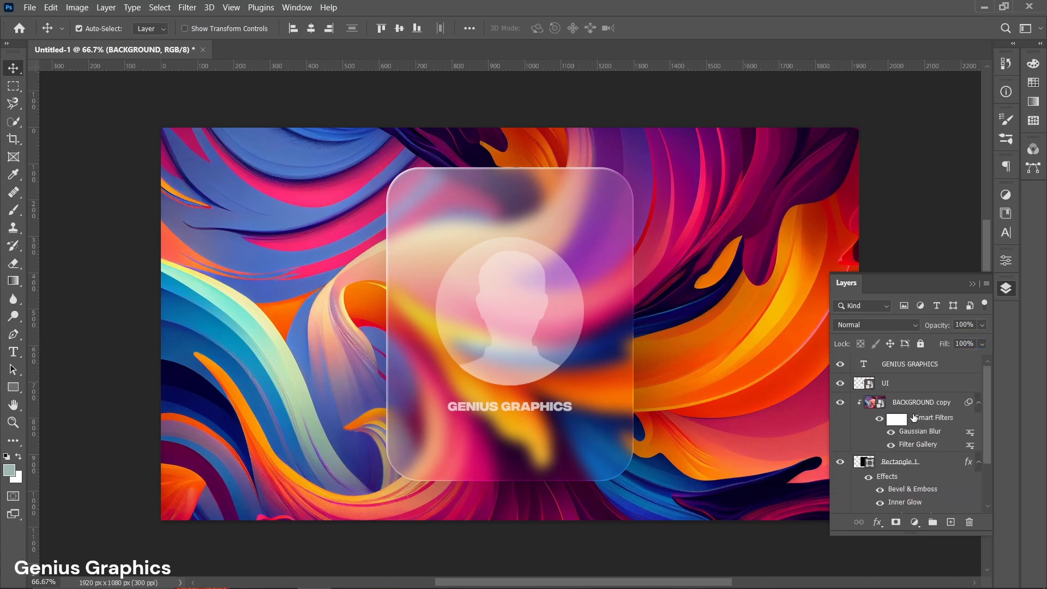
click(905, 366)
click(971, 284)
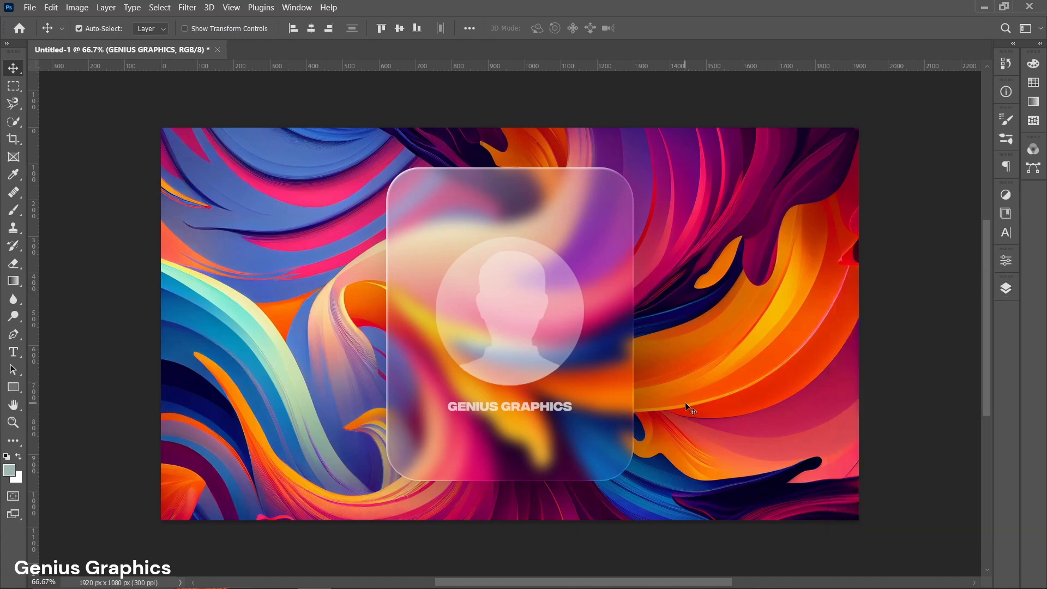